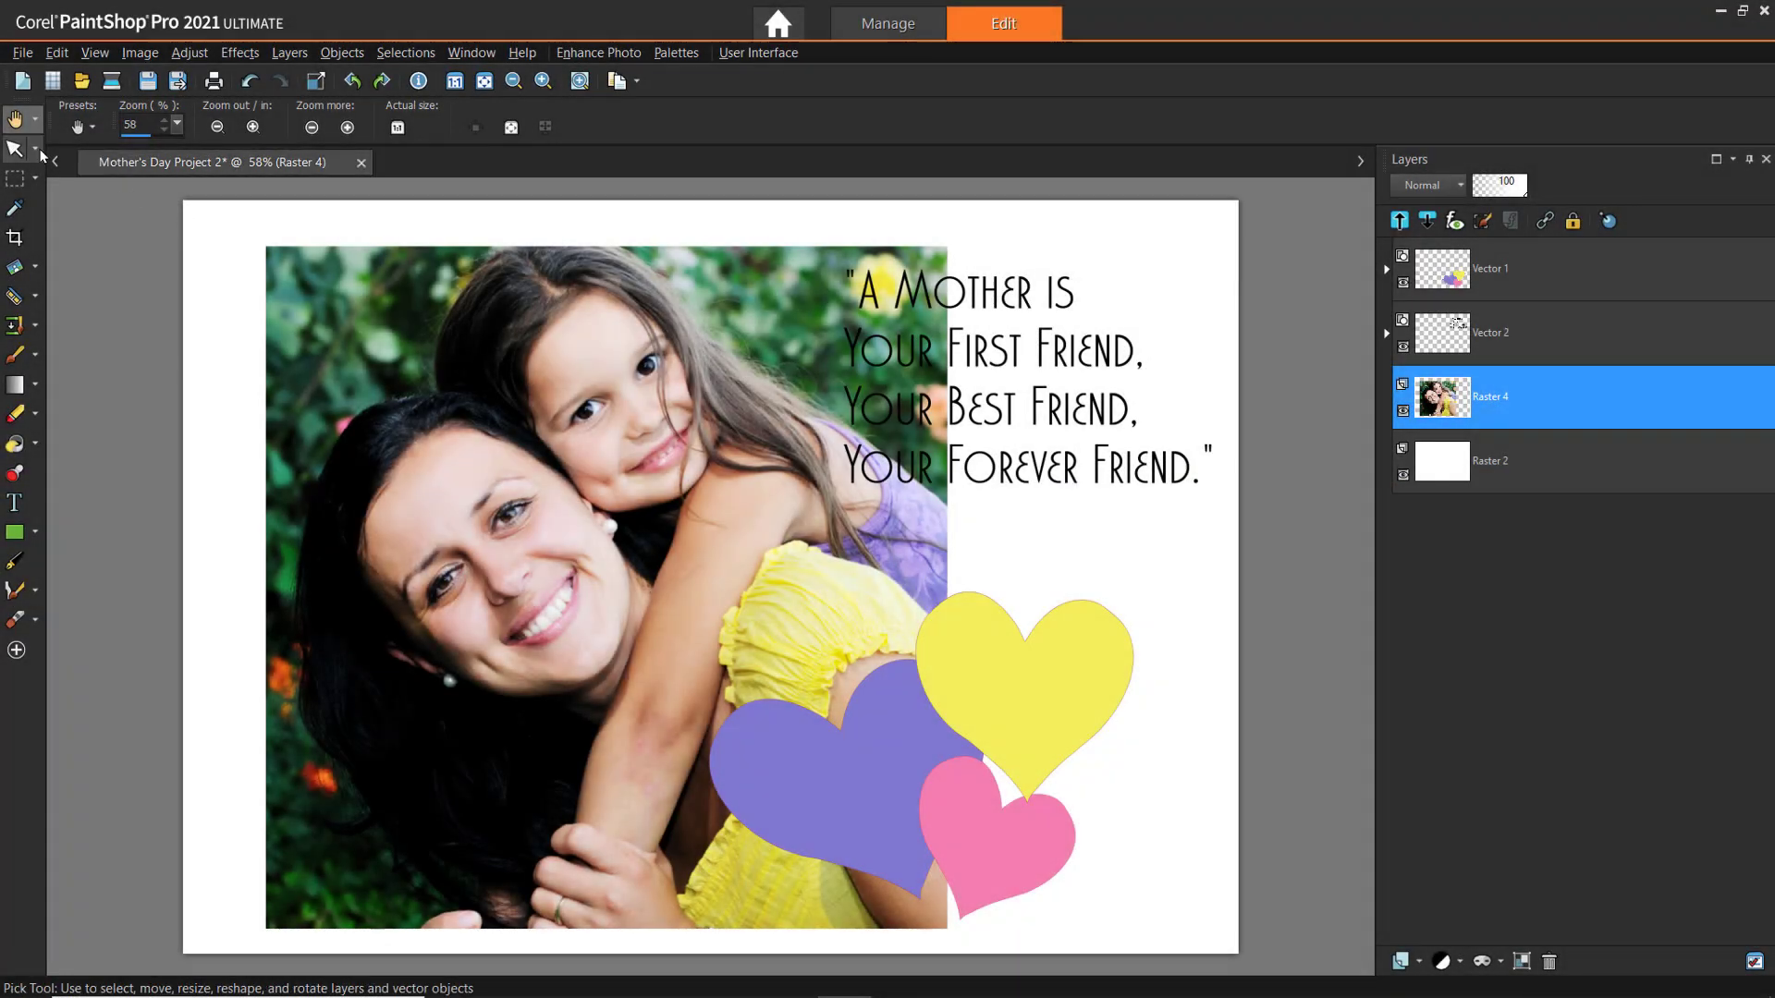
- With the Move tool, push the photo toward the card's left edge and shift the hearts layer right
left_click(38, 148)
left_click(111, 182)
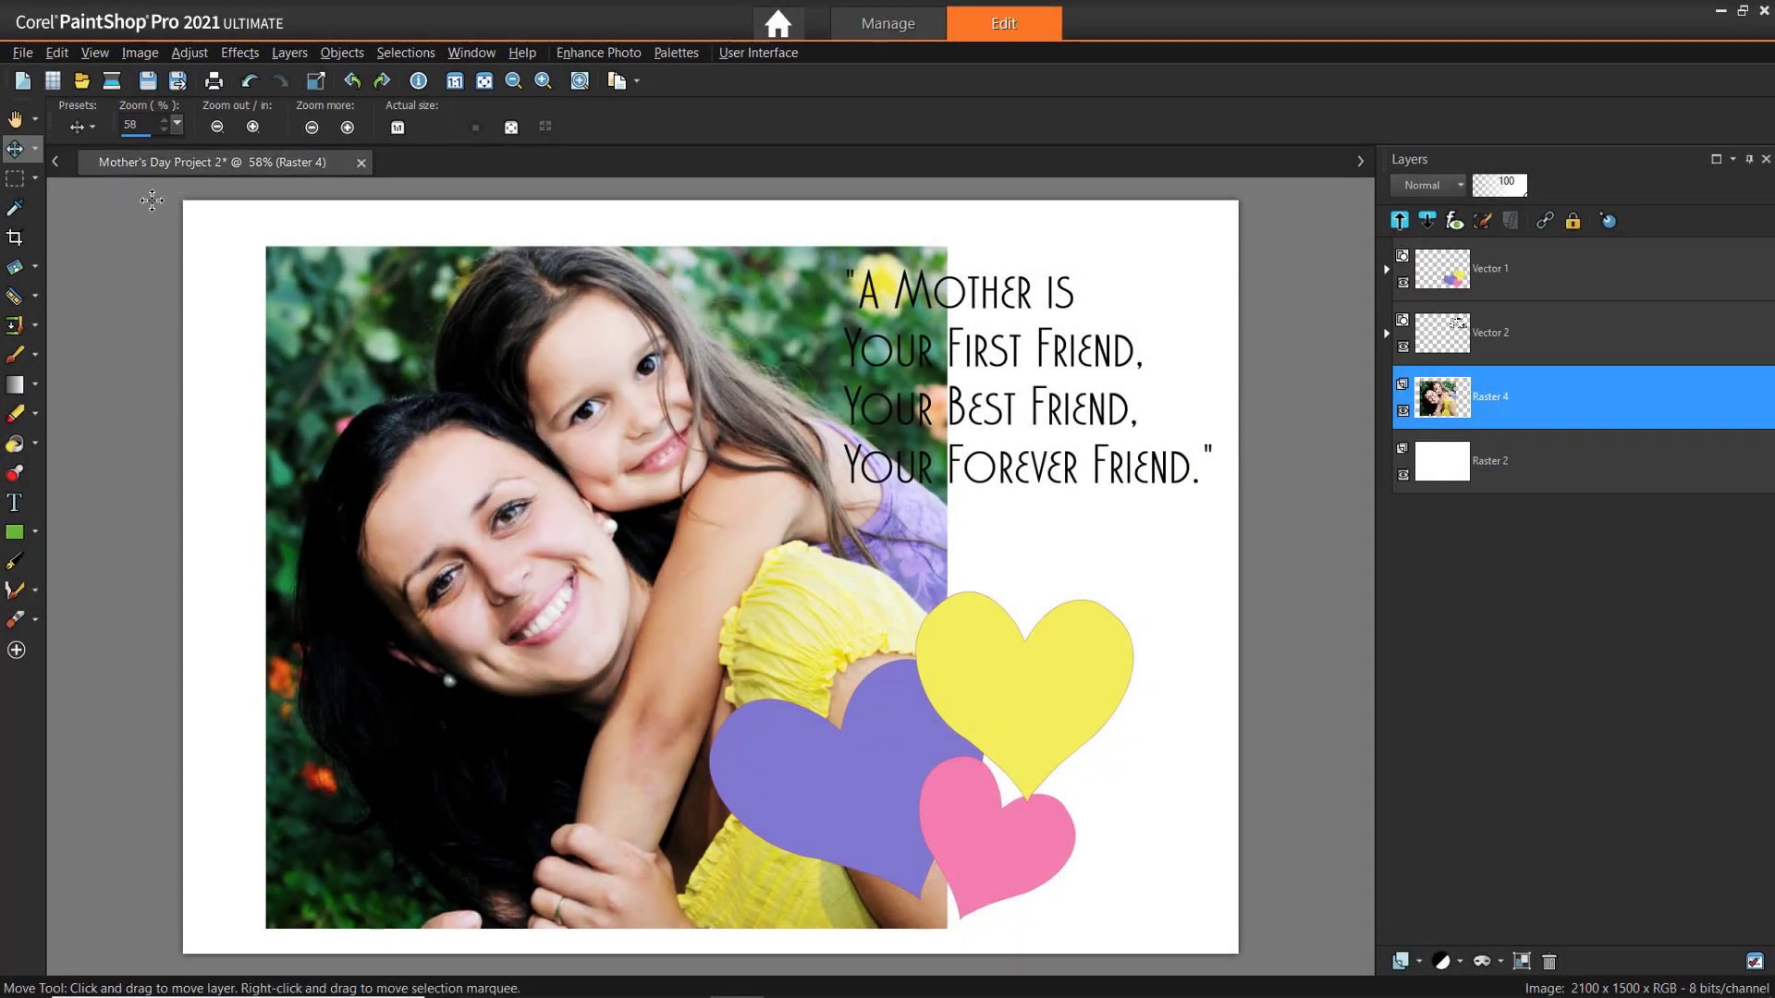
left_click_drag(751, 427, 681, 444)
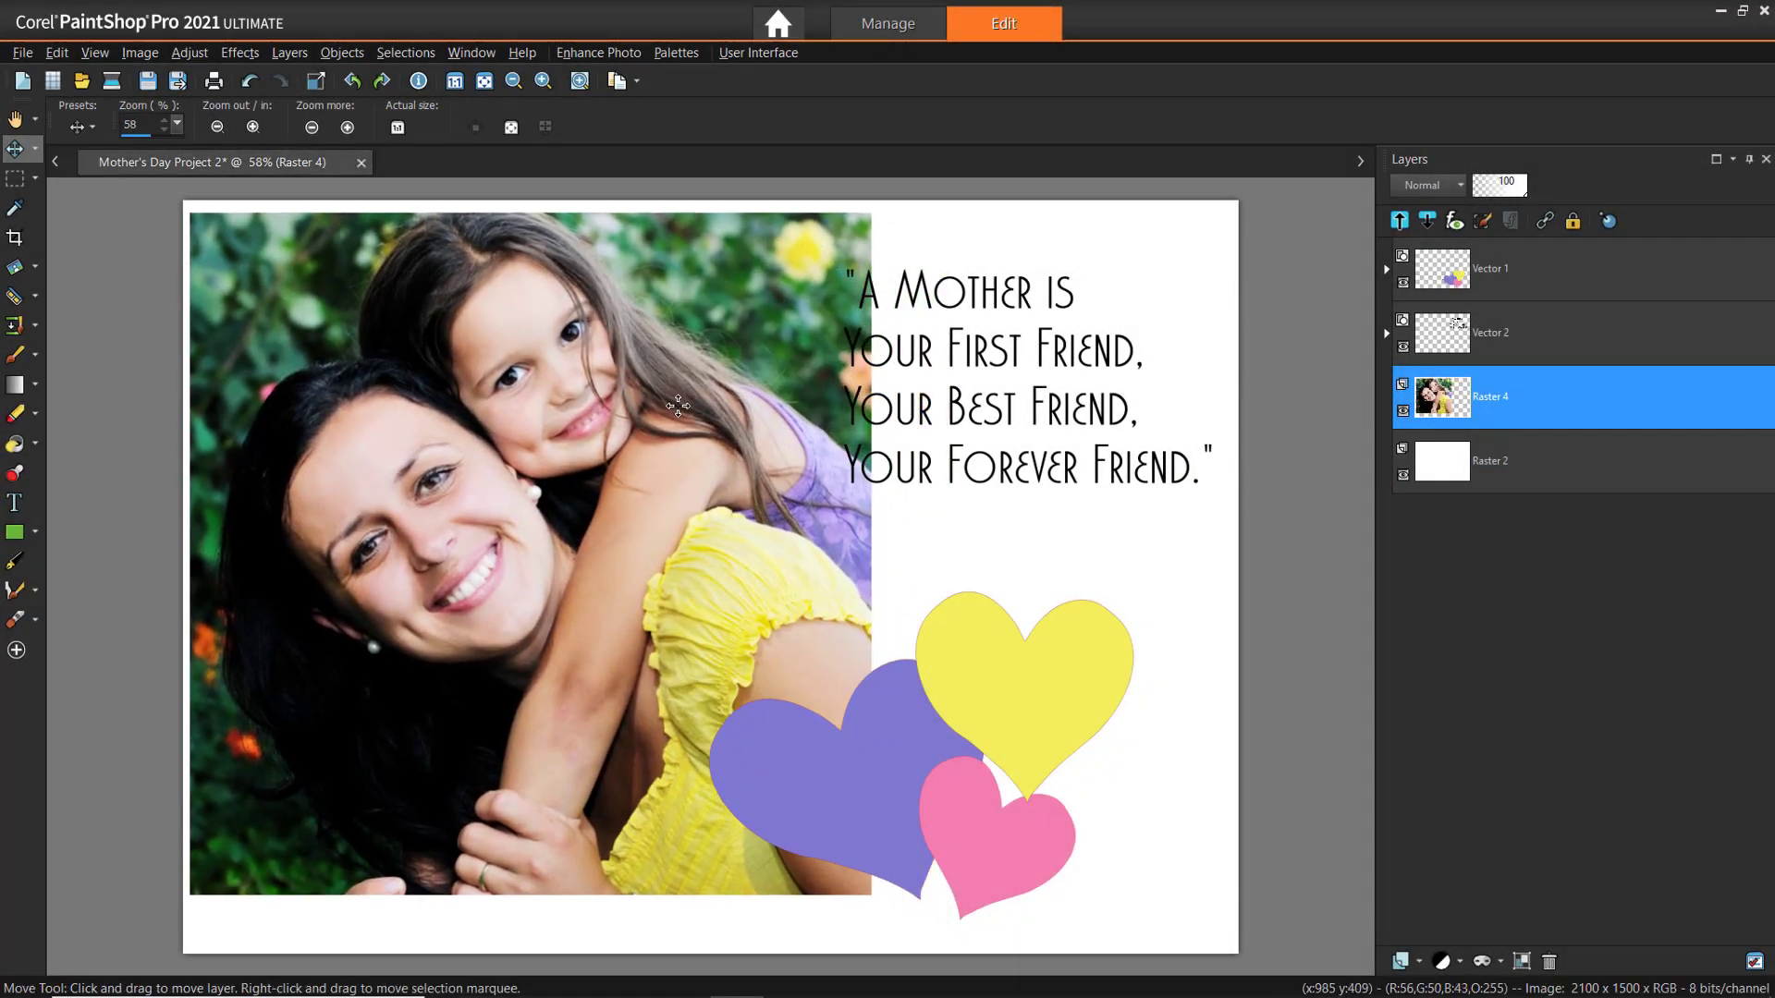
left_click(1464, 275)
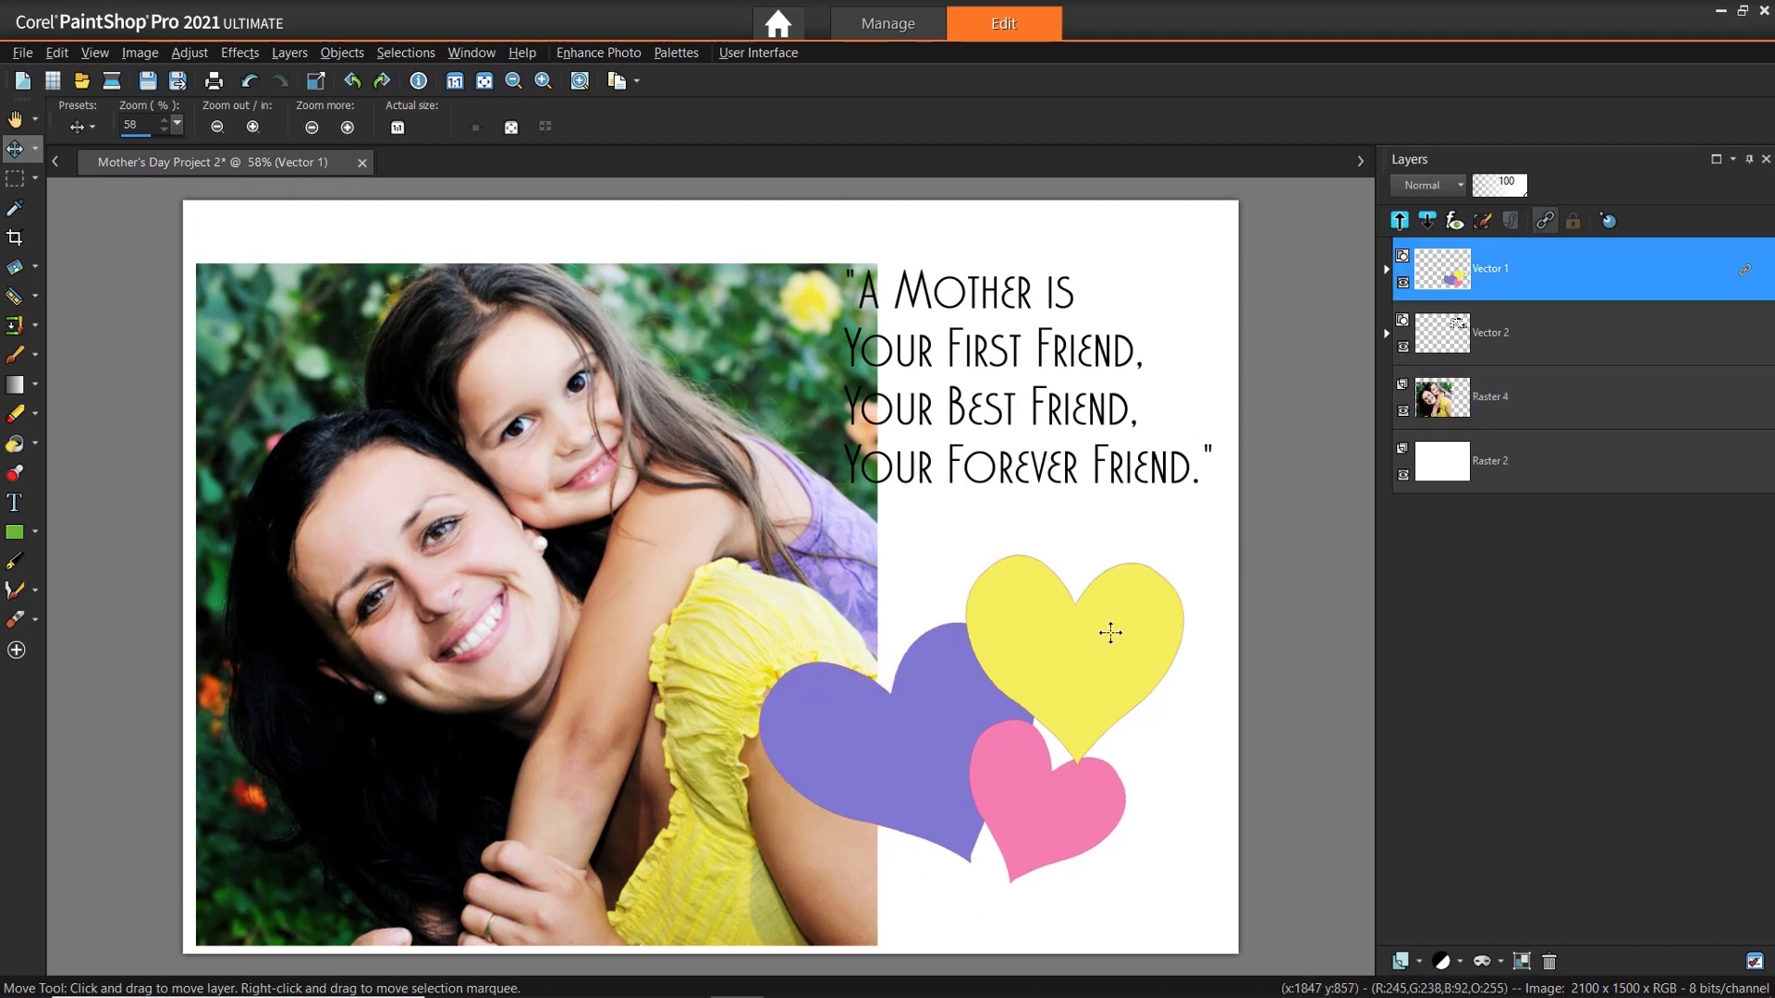
left_click_drag(1054, 665, 1121, 677)
left_click(1513, 403)
left_click_drag(638, 430, 573, 395)
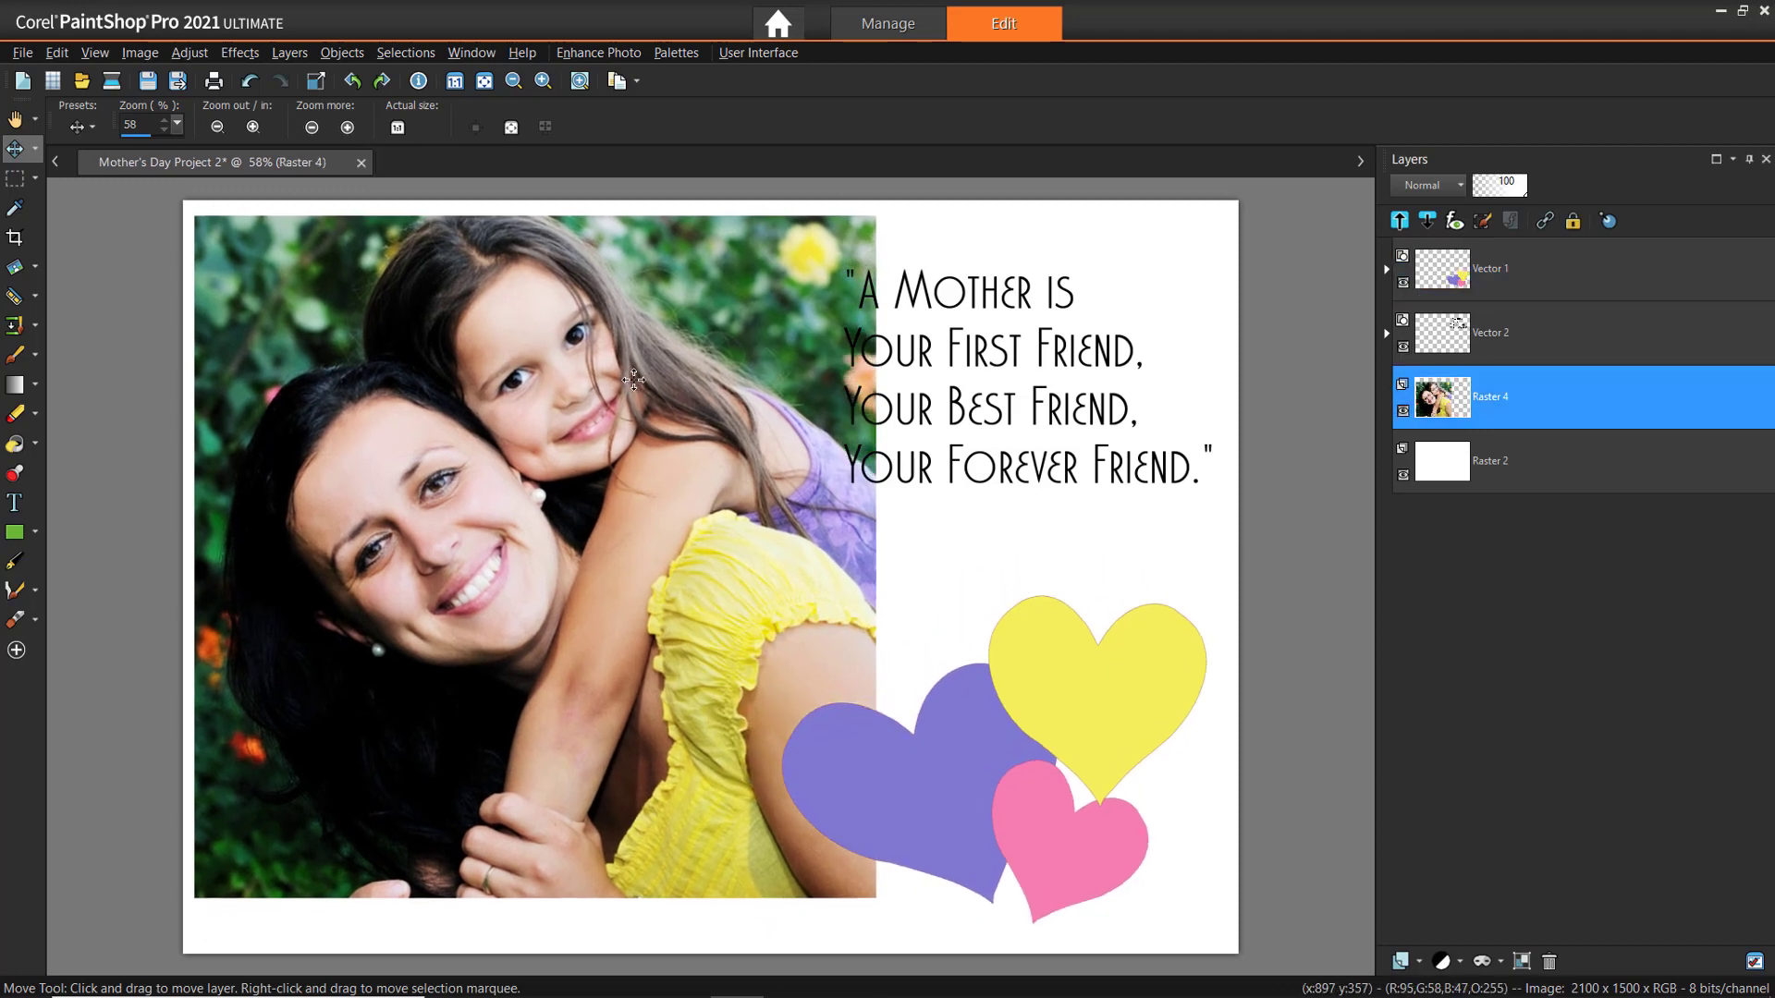
key("ctrl+z")
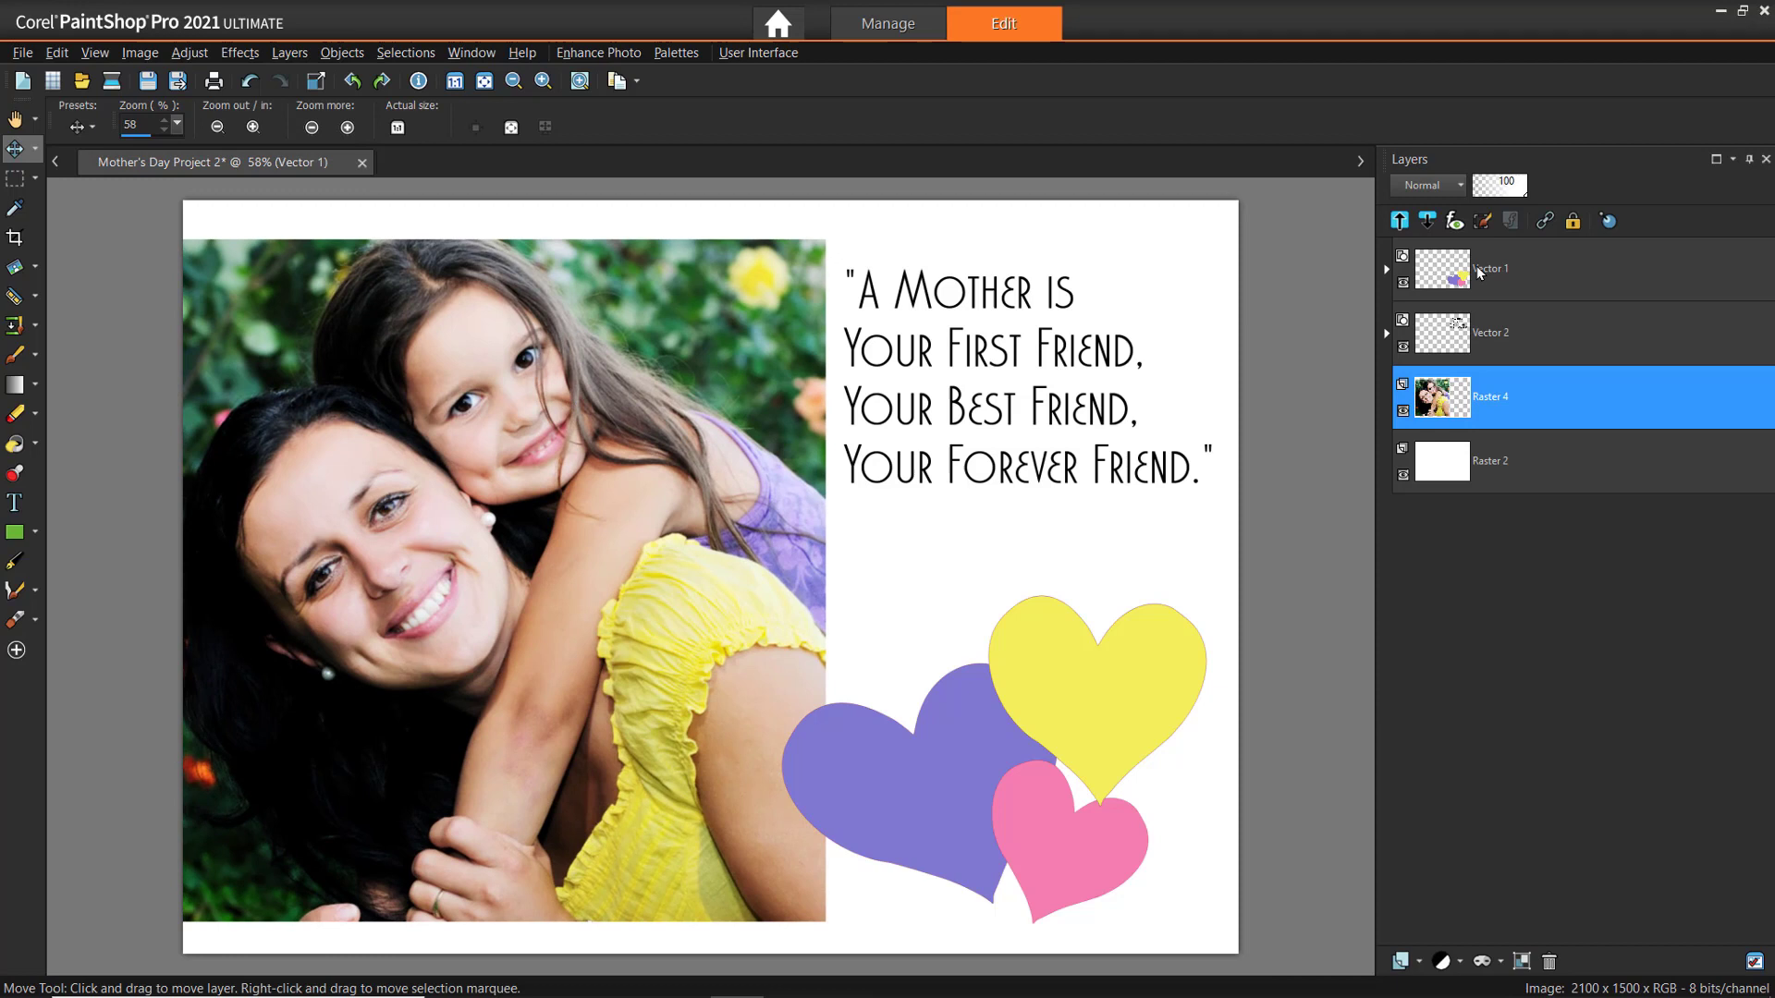
- With the Pick tool, move the purple heart left and the yellow heart upward individually
left_click(1526, 269)
left_click(34, 150)
left_click(89, 150)
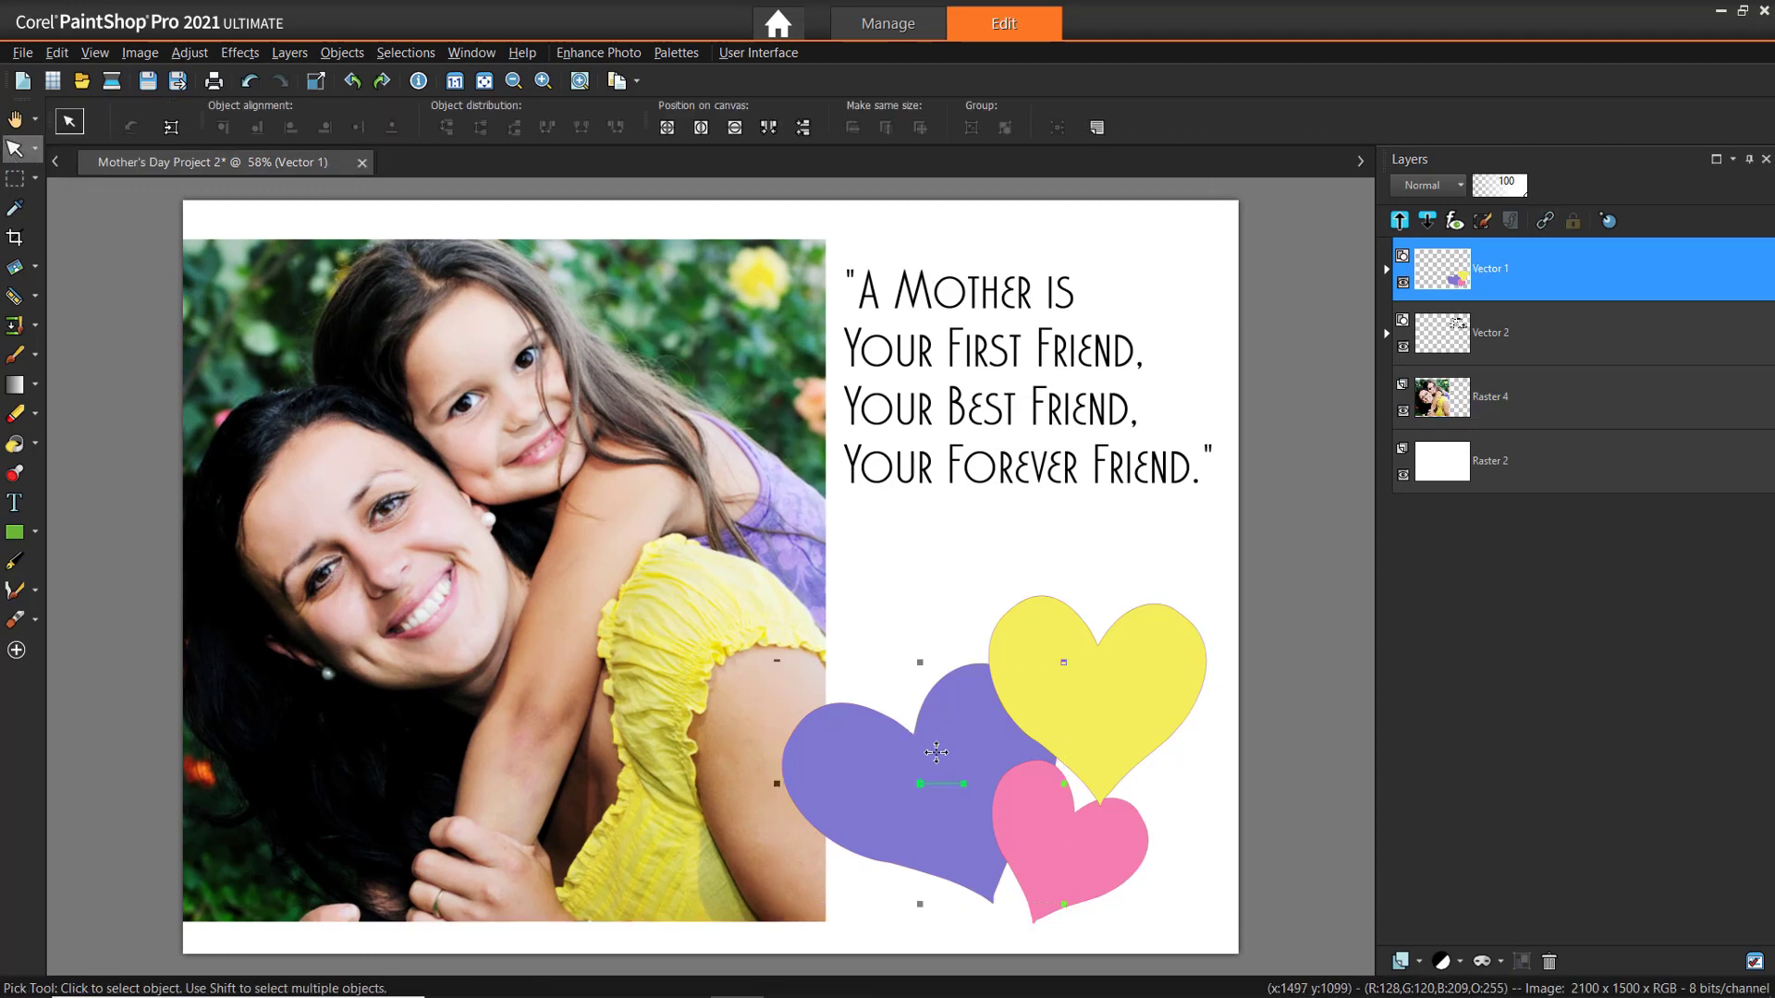
left_click_drag(862, 732, 797, 777)
left_click(1089, 700)
left_click_drag(1089, 707, 1089, 631)
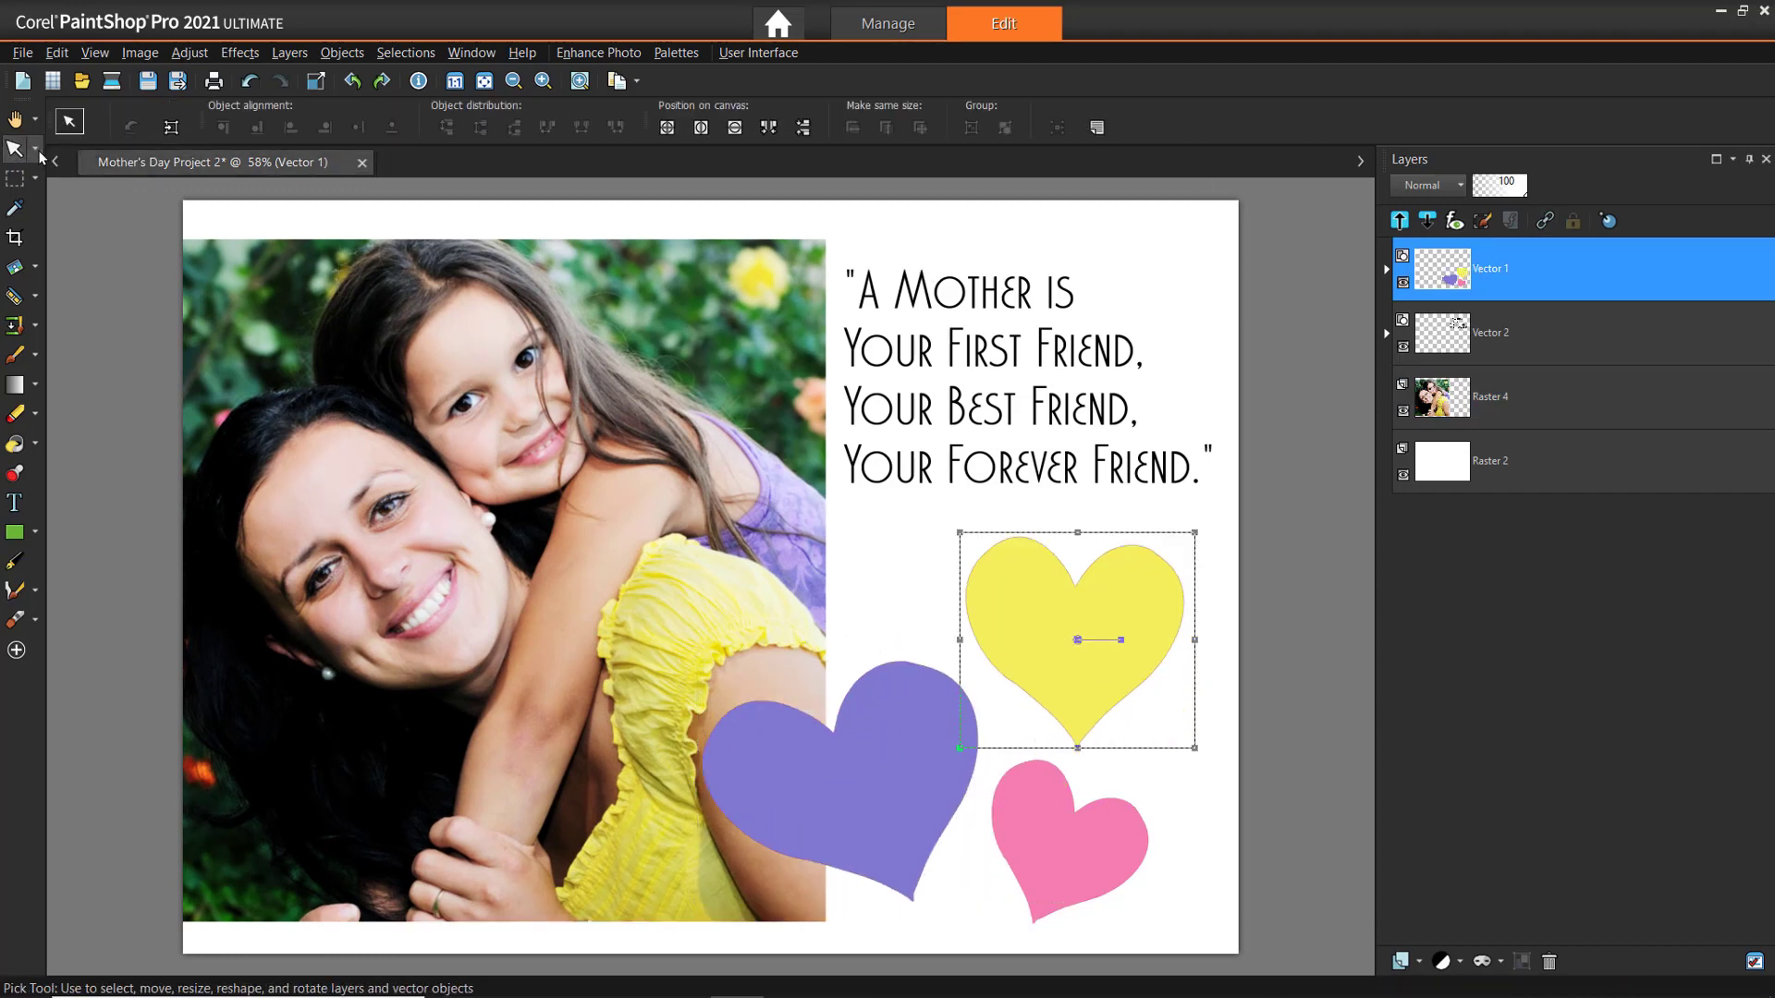
- Back in Move mode, shift all hearts as a group and nudge the photo up and left
key("m")
mouse_move(897, 789)
left_mouse_down()
mouse_move(799, 789)
mouse_move(814, 785)
left_mouse_up()
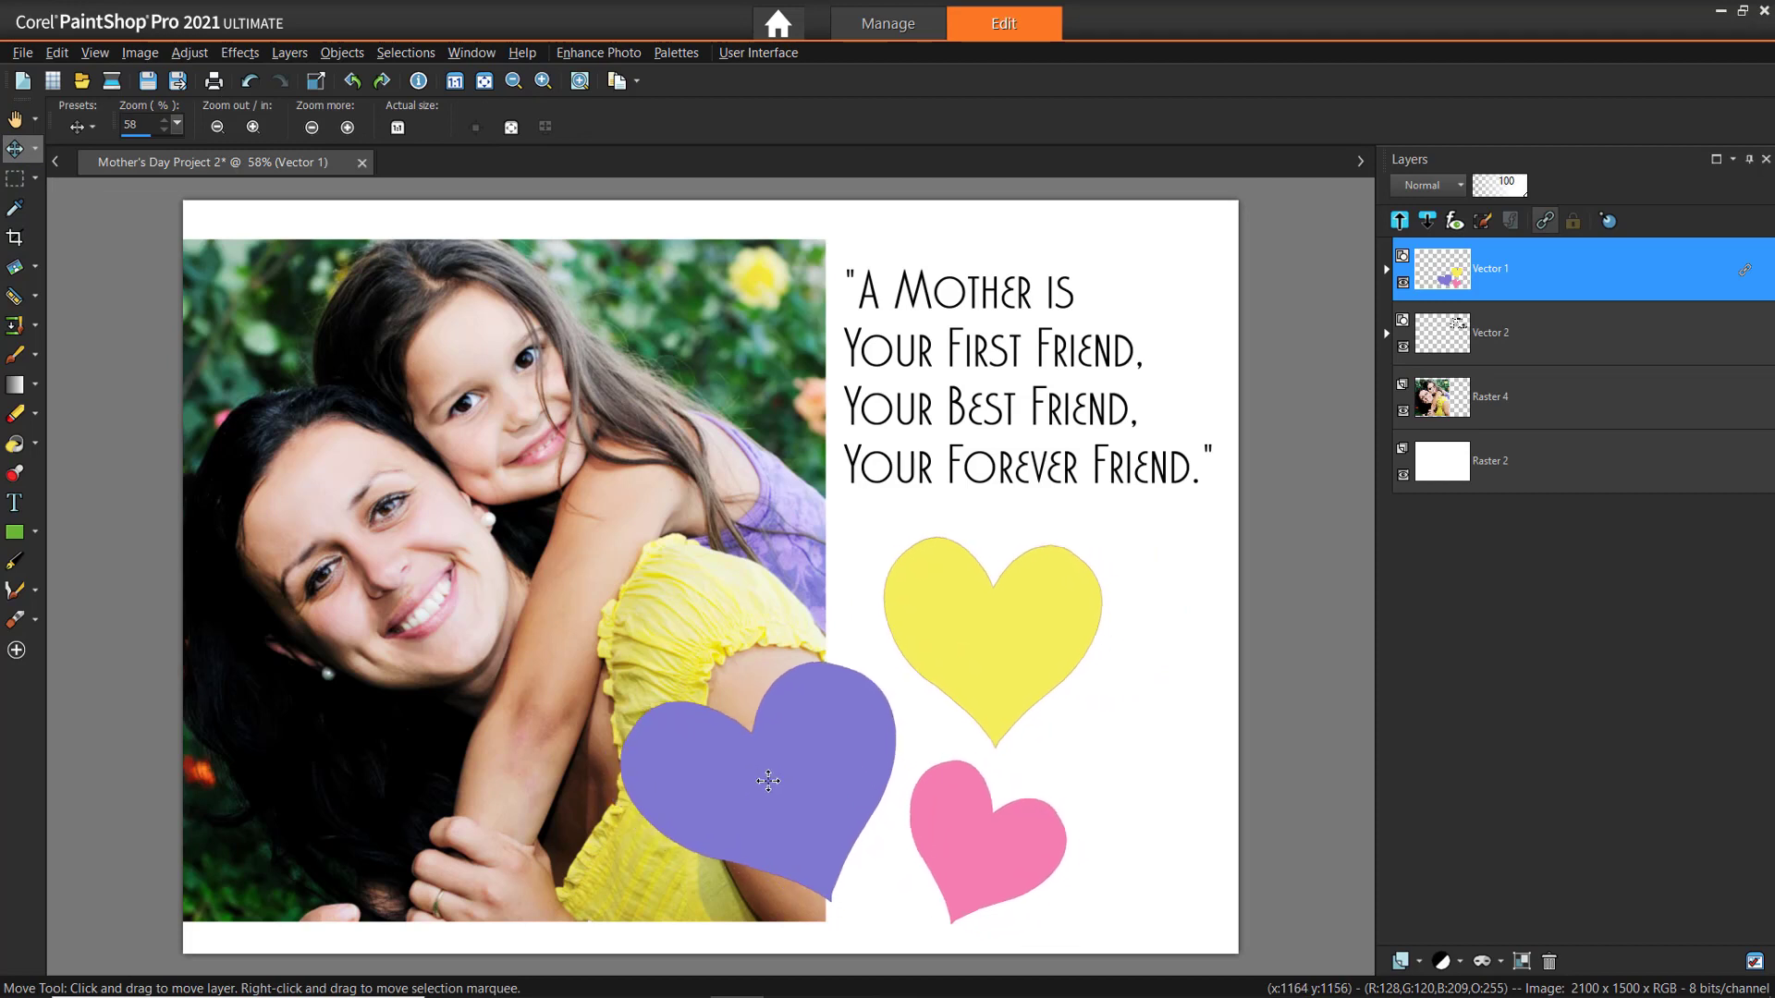
left_click(1537, 403)
left_click_drag(513, 584, 496, 573)
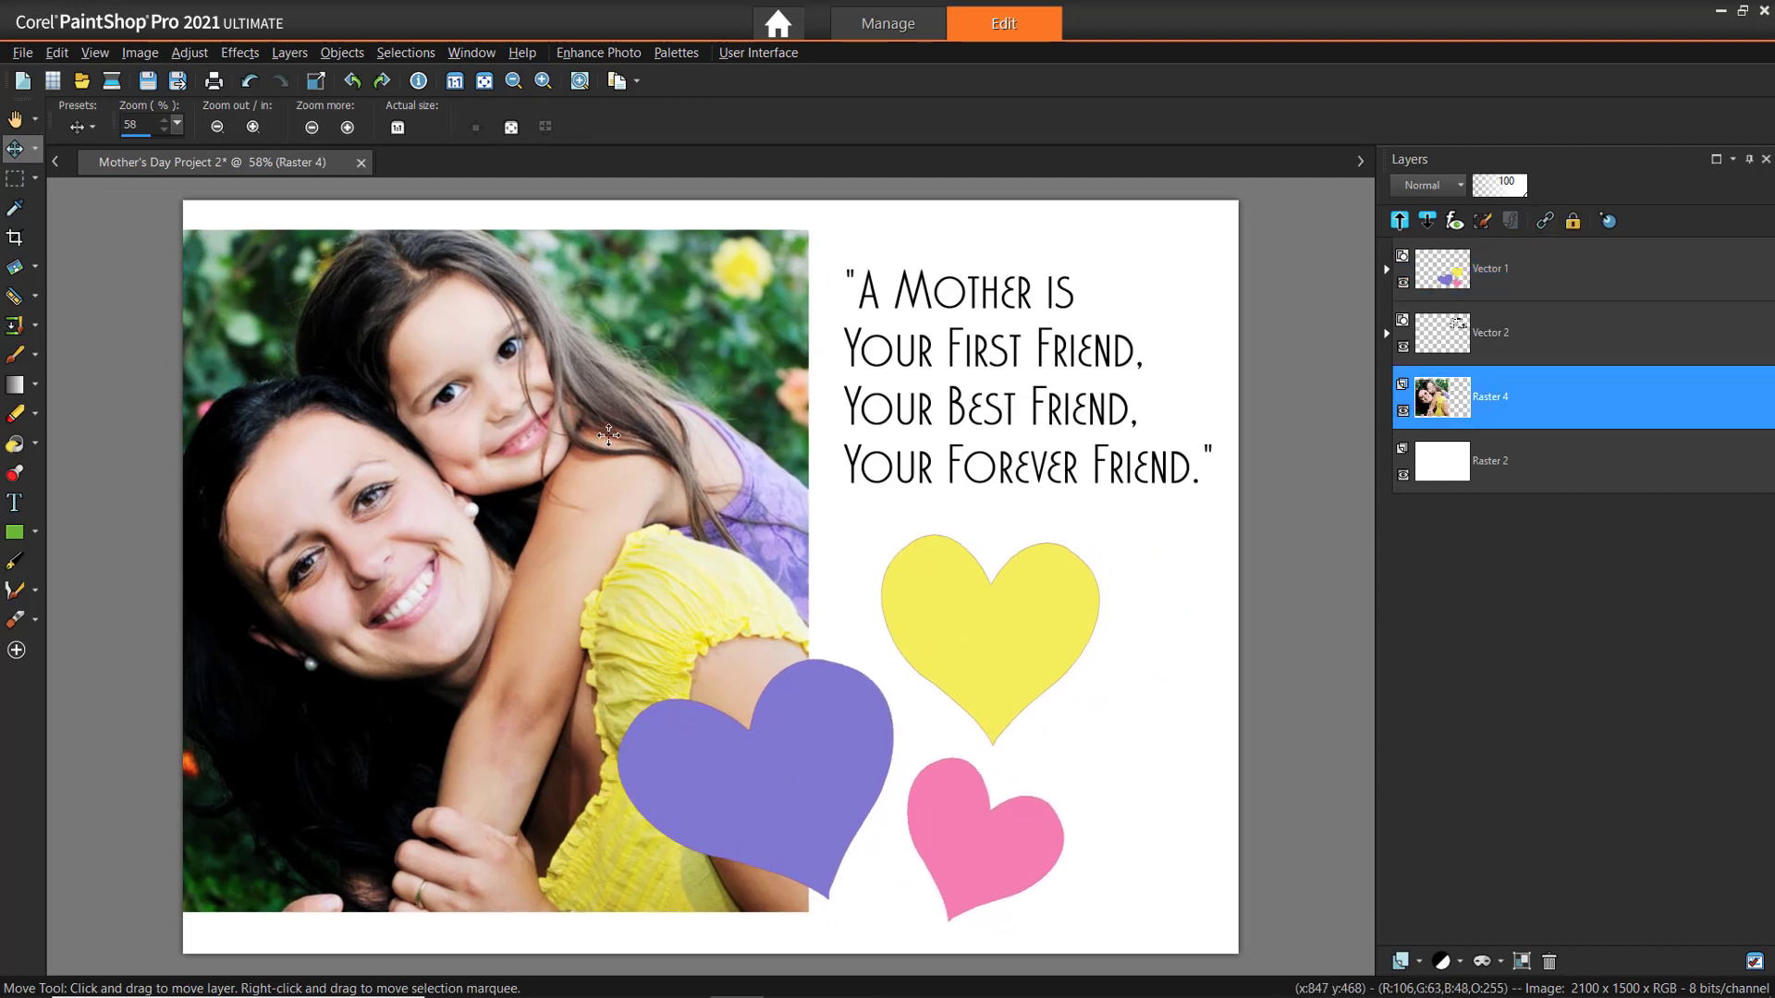
left_click_drag(842, 700, 912, 698)
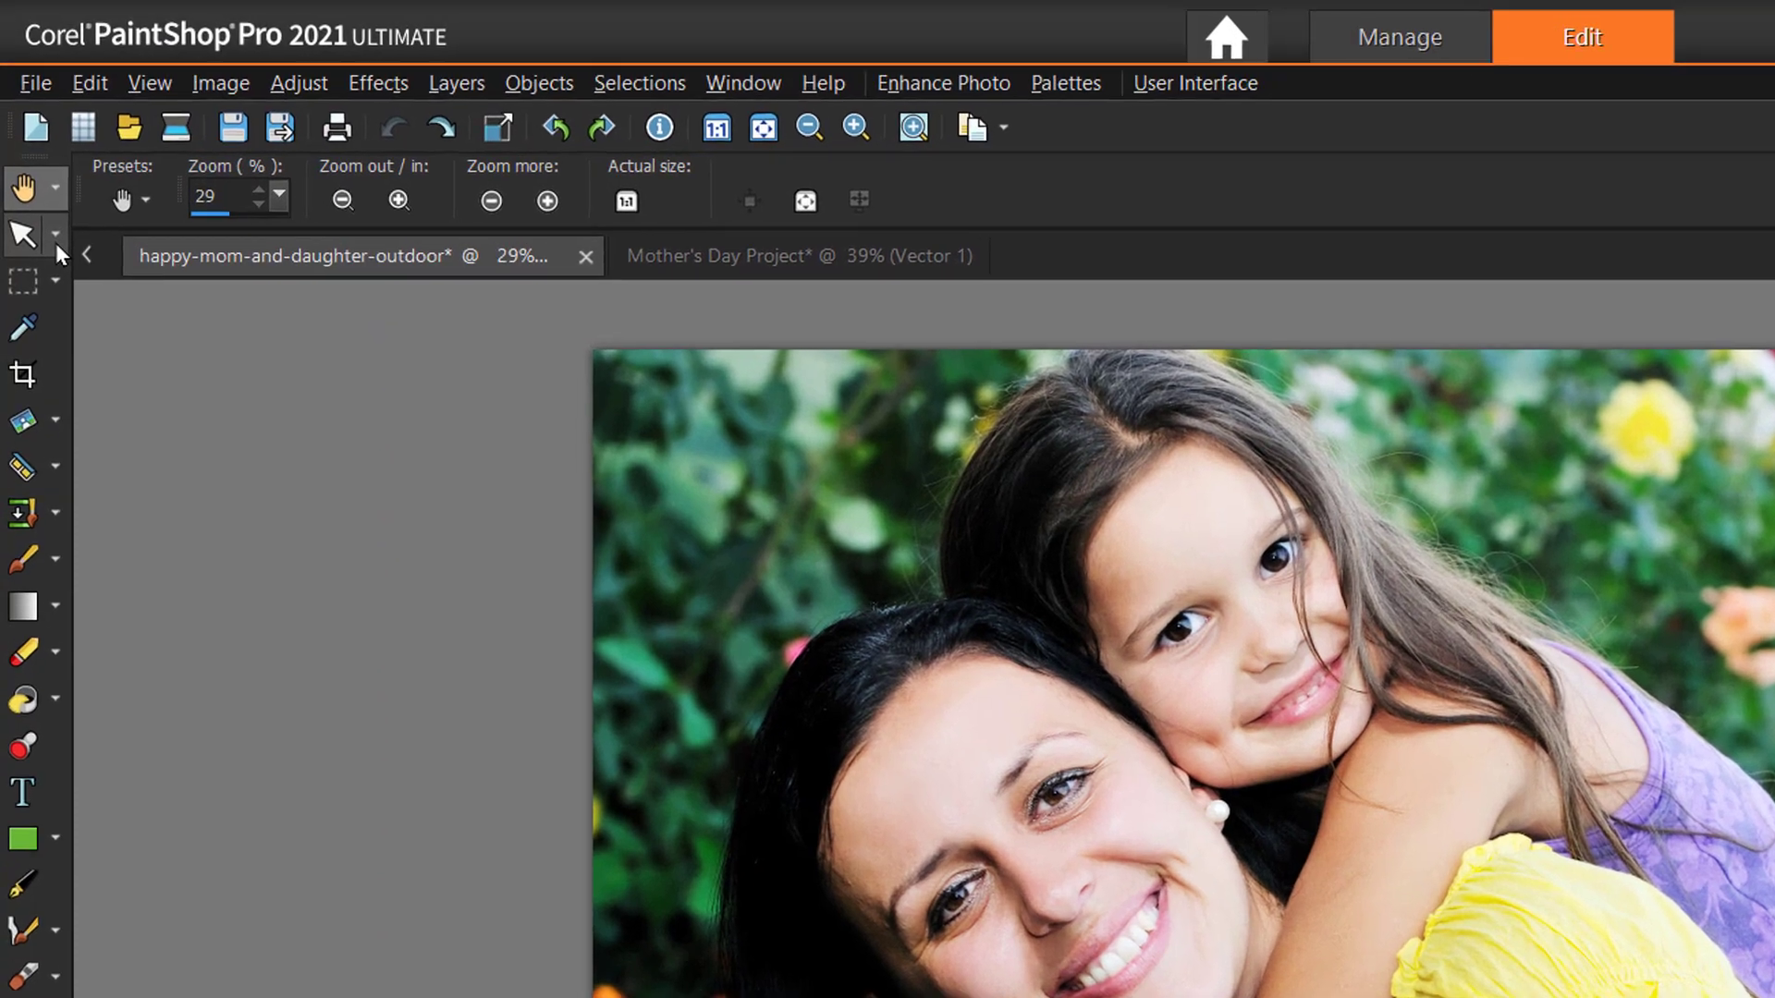
- With the Move tool, drag the outdoor photo layer right, exposing transparency on its left
left_click(59, 250)
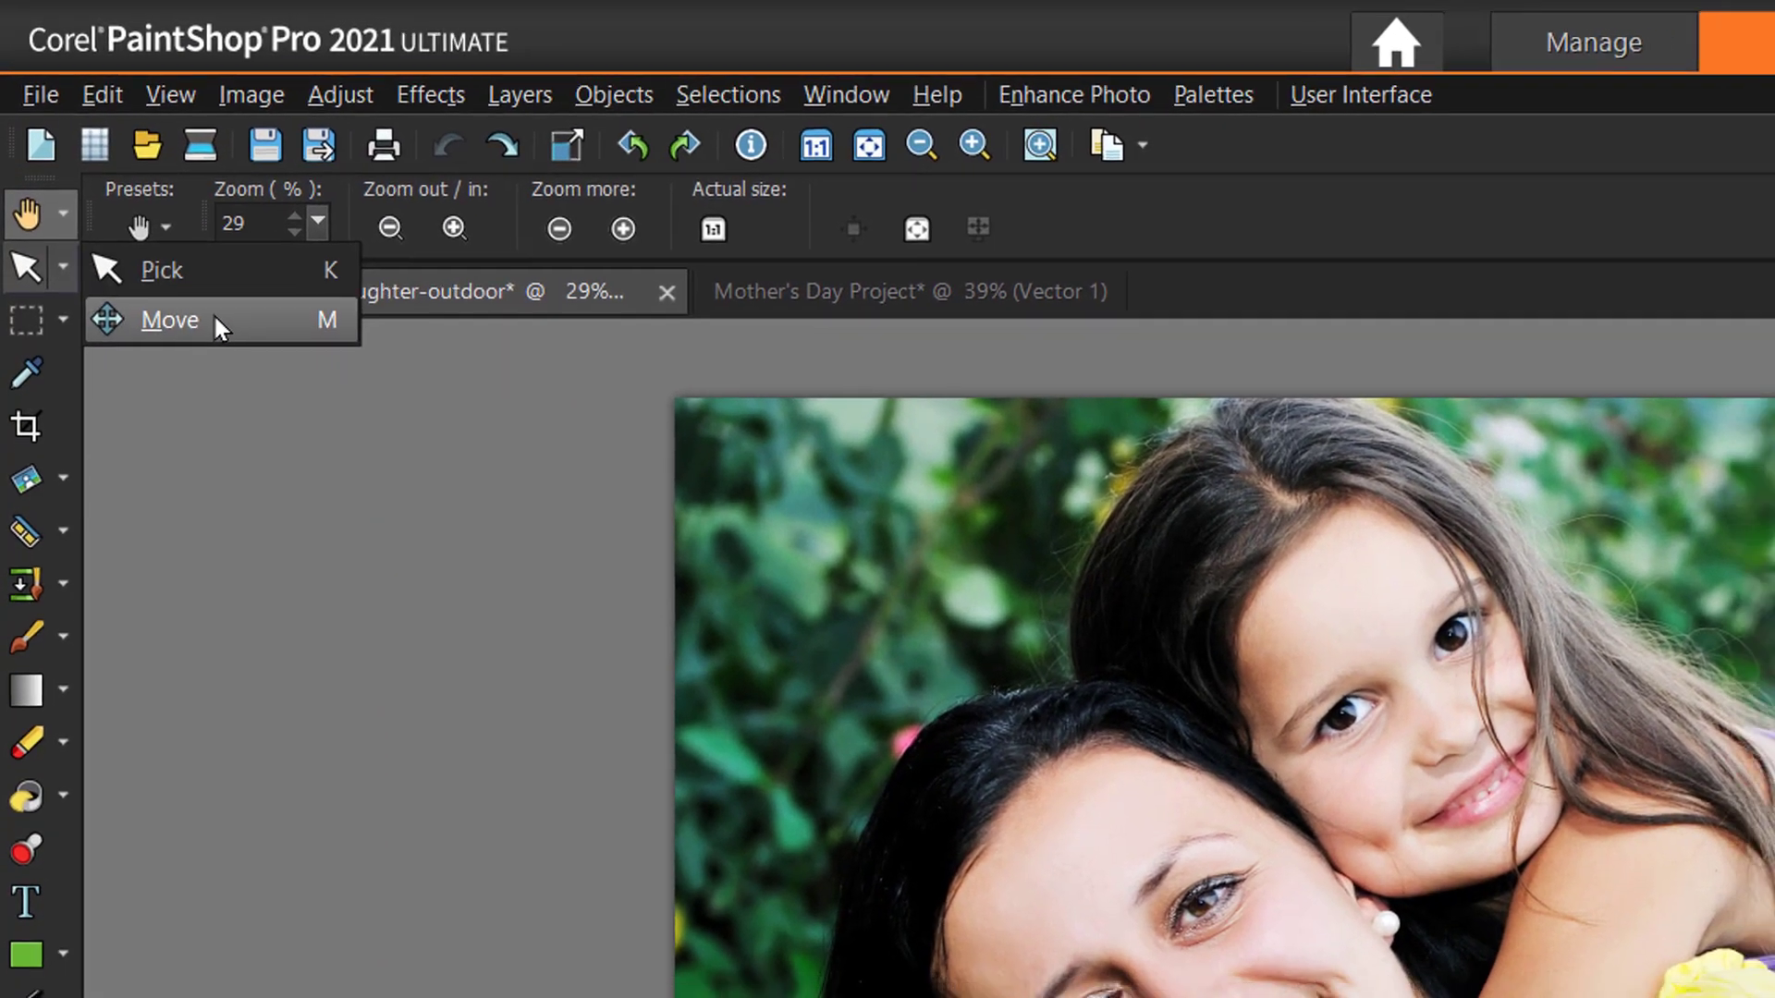
left_click(219, 322)
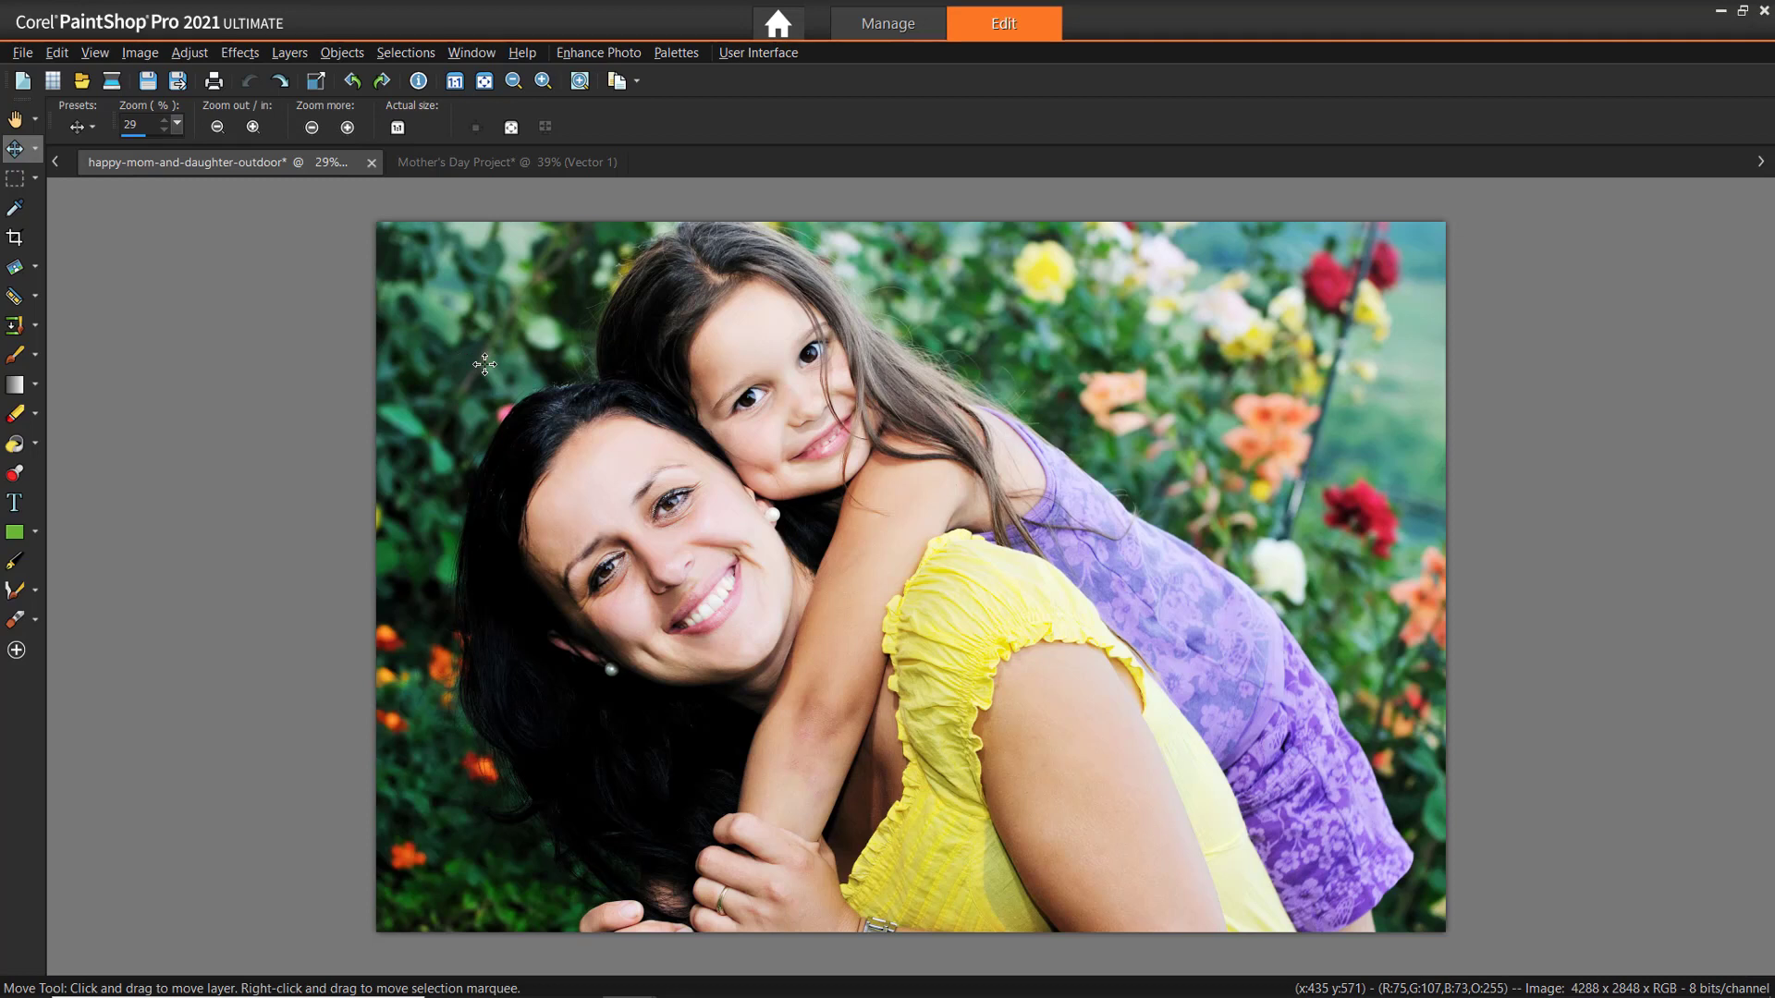
key("ctrl+alt+z")
mouse_move(483, 364)
left_mouse_down()
mouse_move(511, 389)
mouse_move(780, 365)
left_mouse_up()
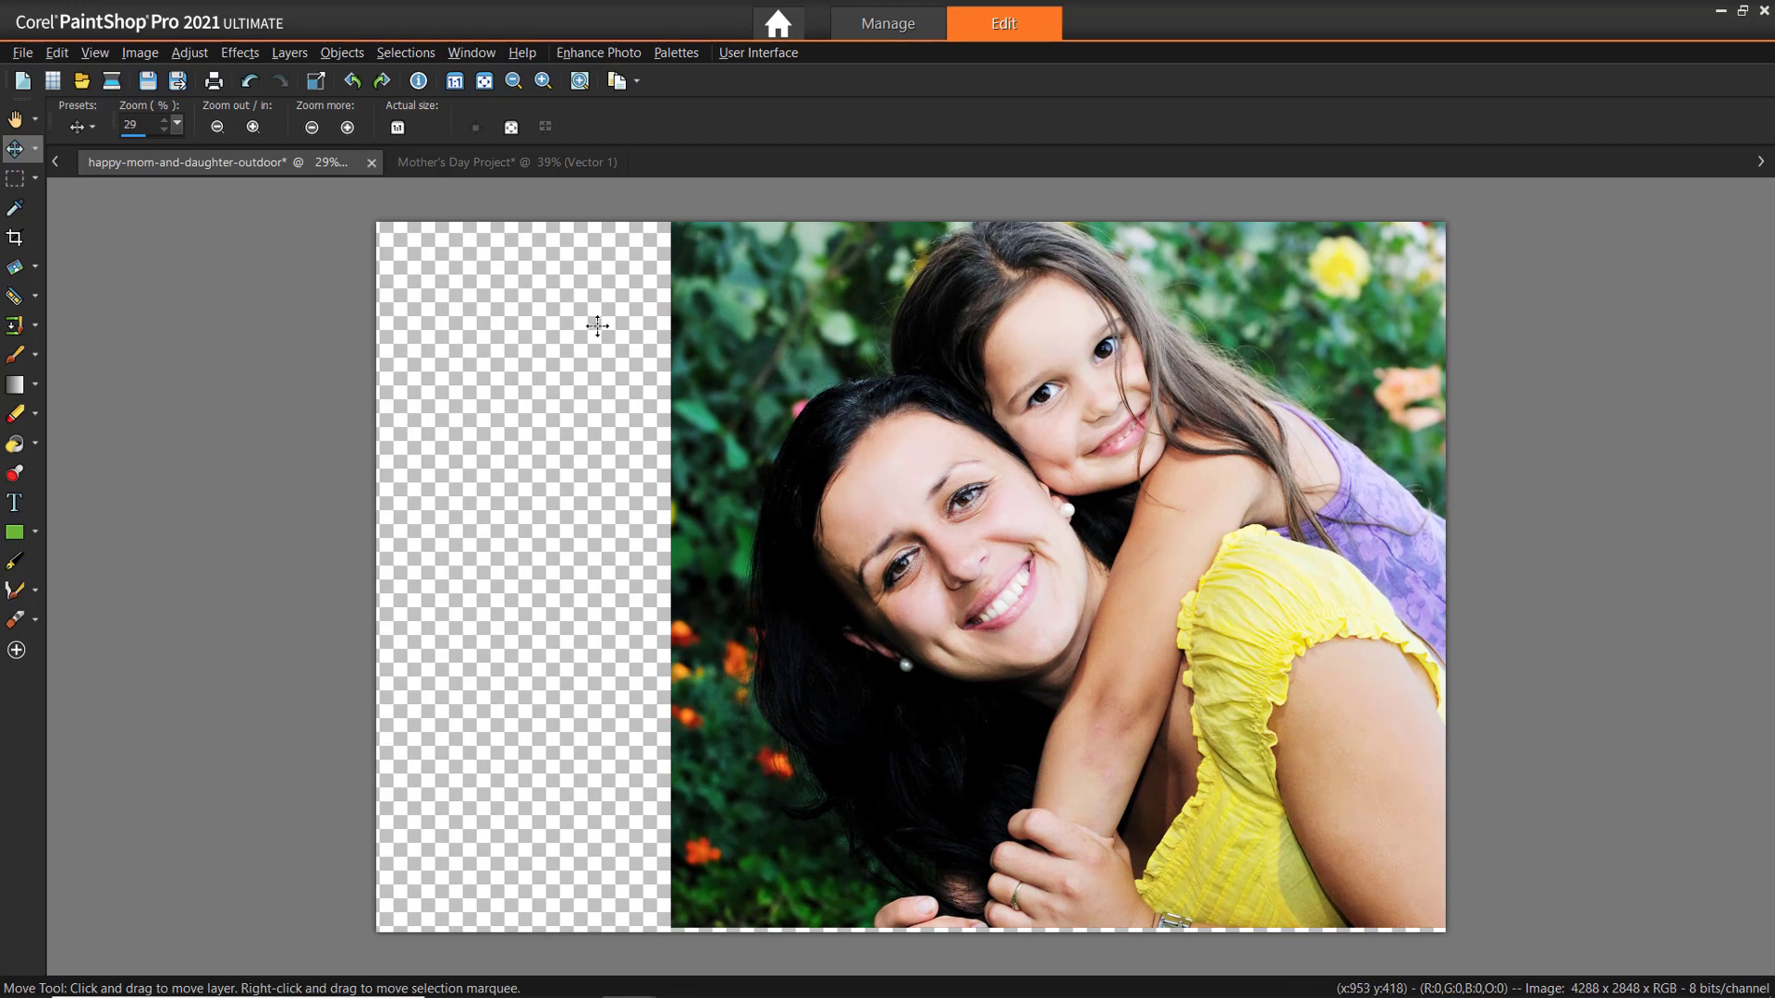
- With the Pick tool, move the photo left and down, test a shrink and tilt, then undo it
left_click(37, 154)
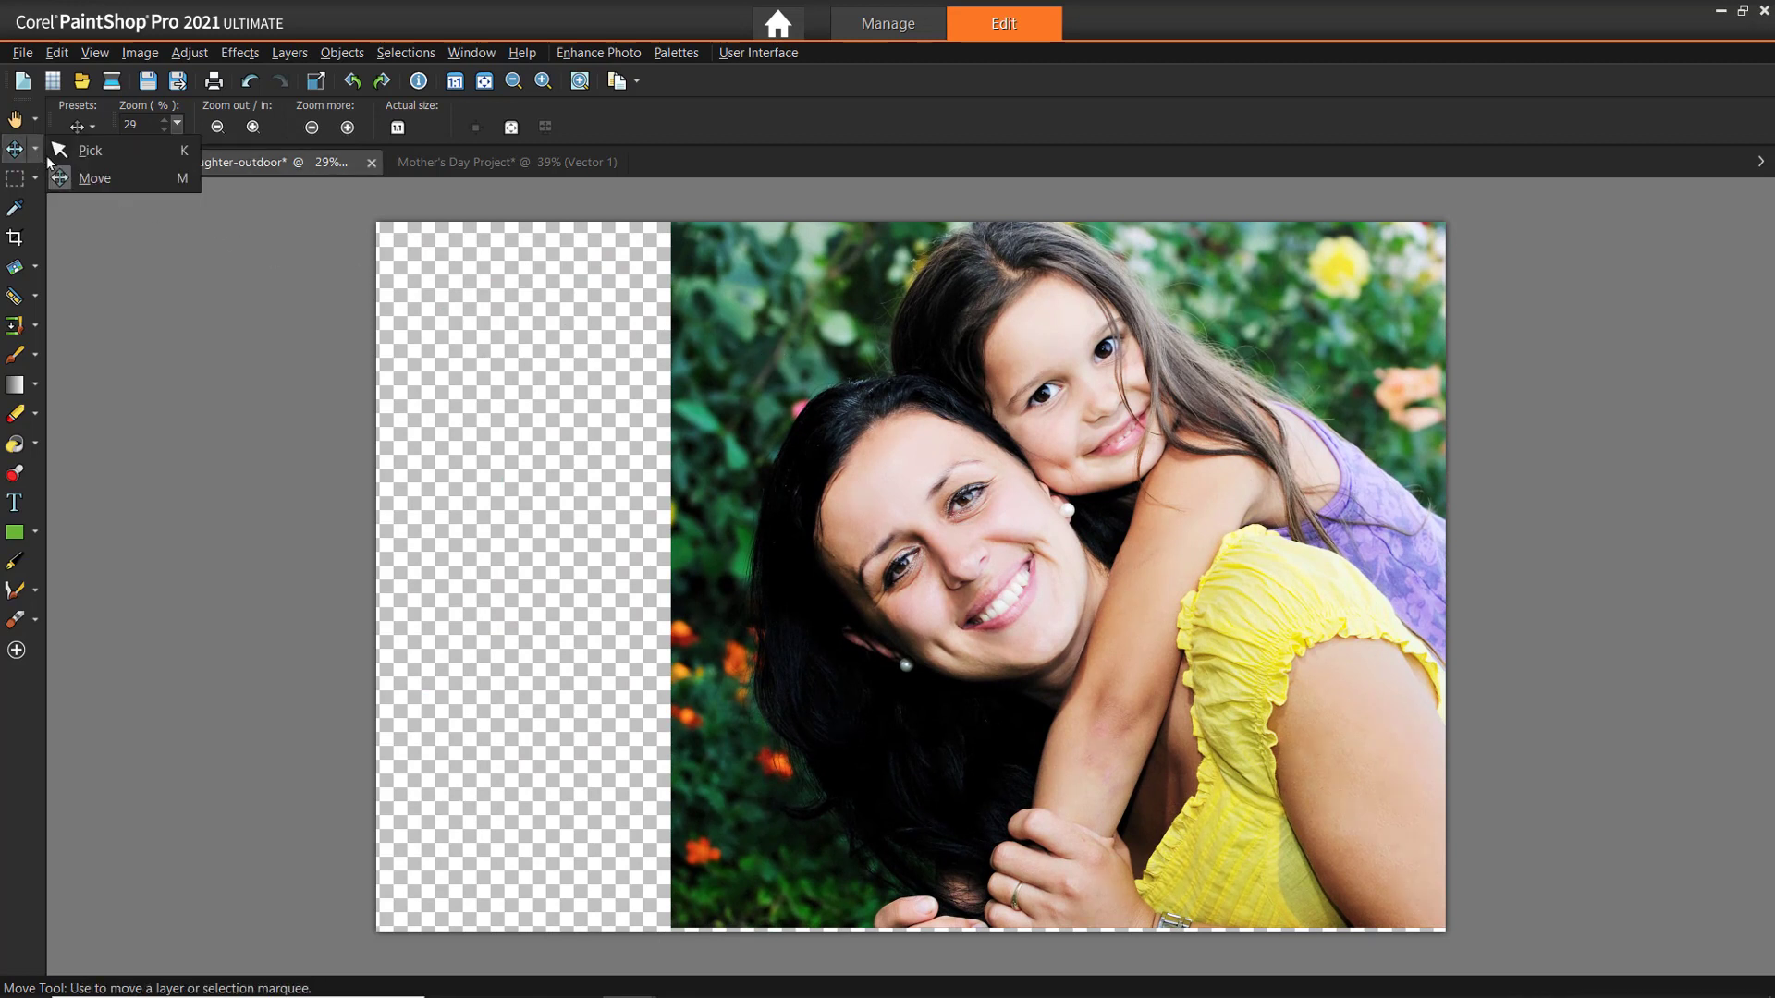
left_click(94, 157)
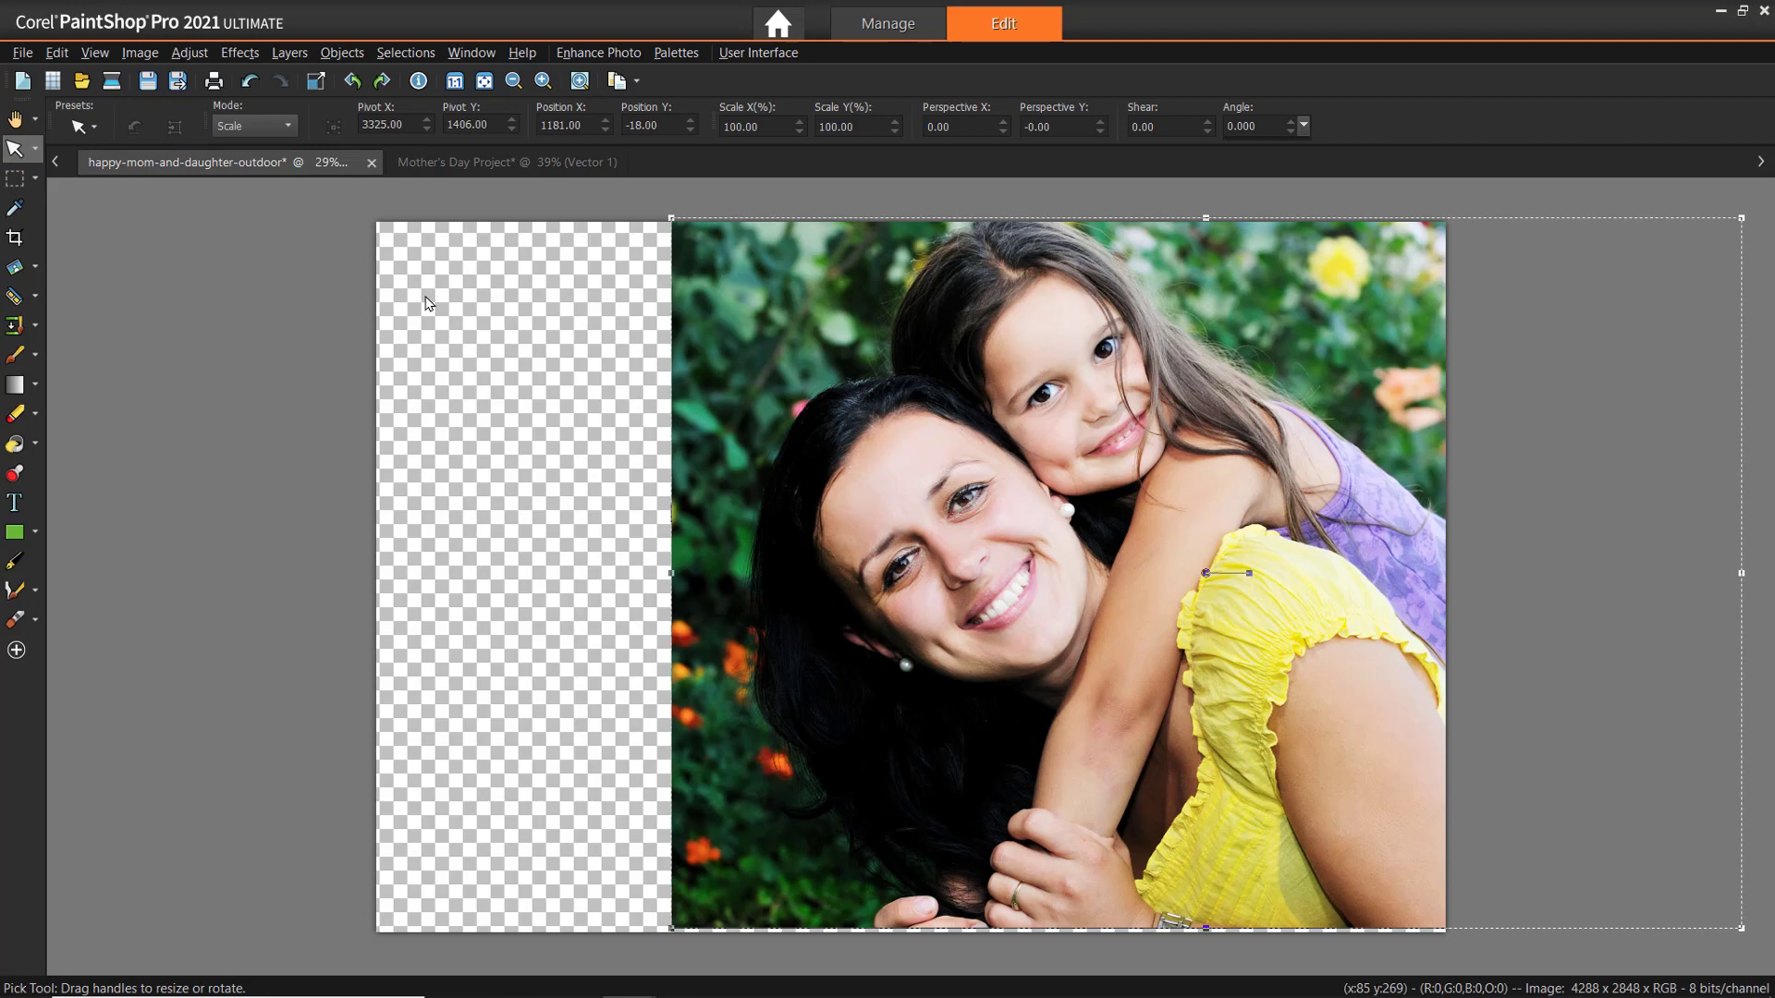
left_click_drag(728, 379, 681, 398)
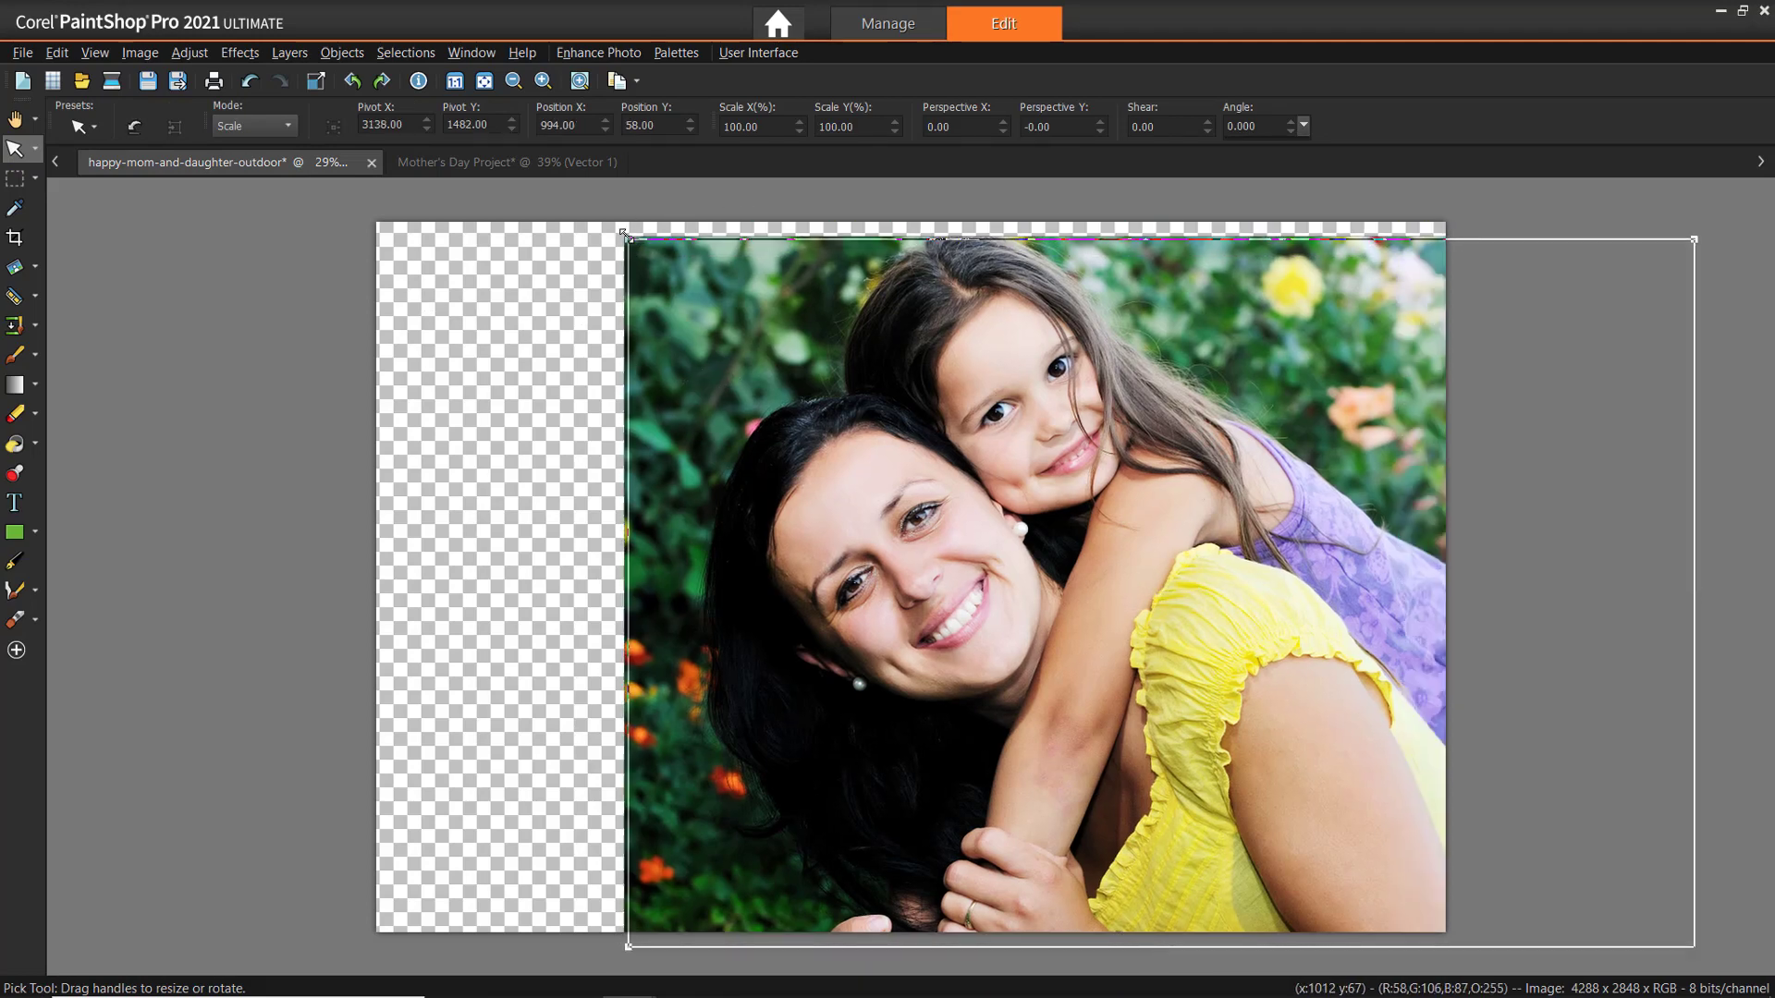
mouse_move(626, 238)
left_mouse_down()
mouse_move(663, 259)
mouse_move(678, 241)
left_mouse_up()
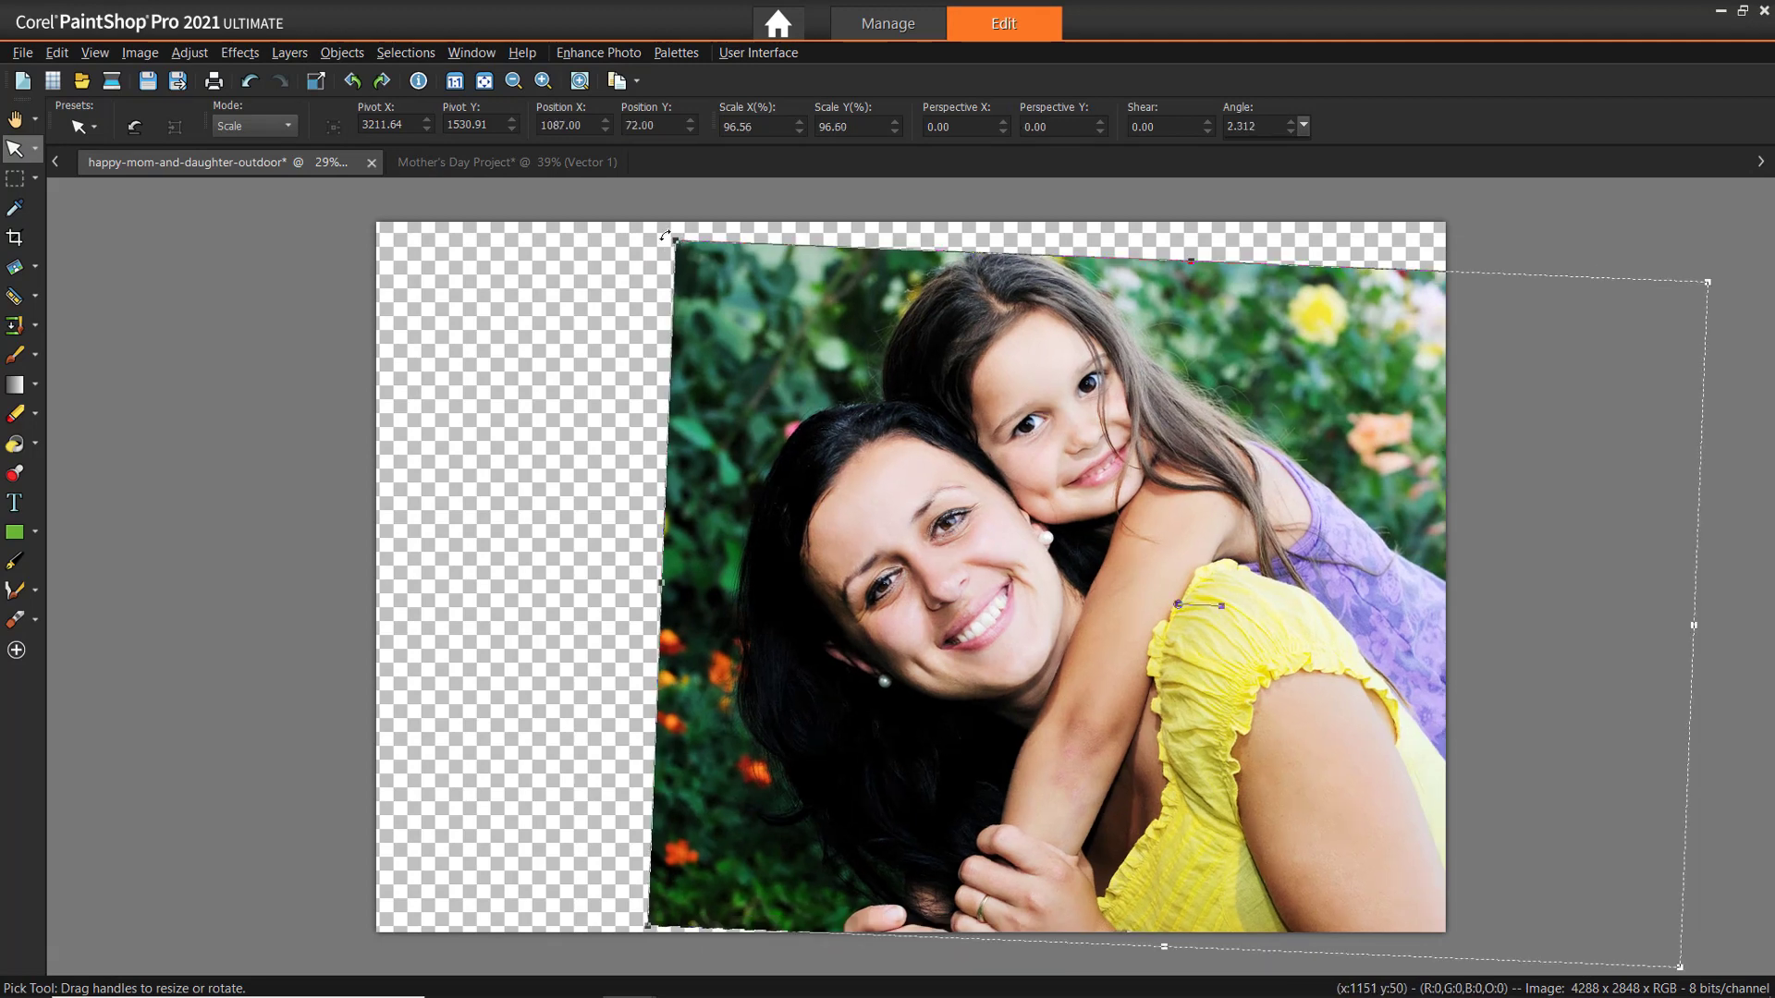
left_click(254, 86)
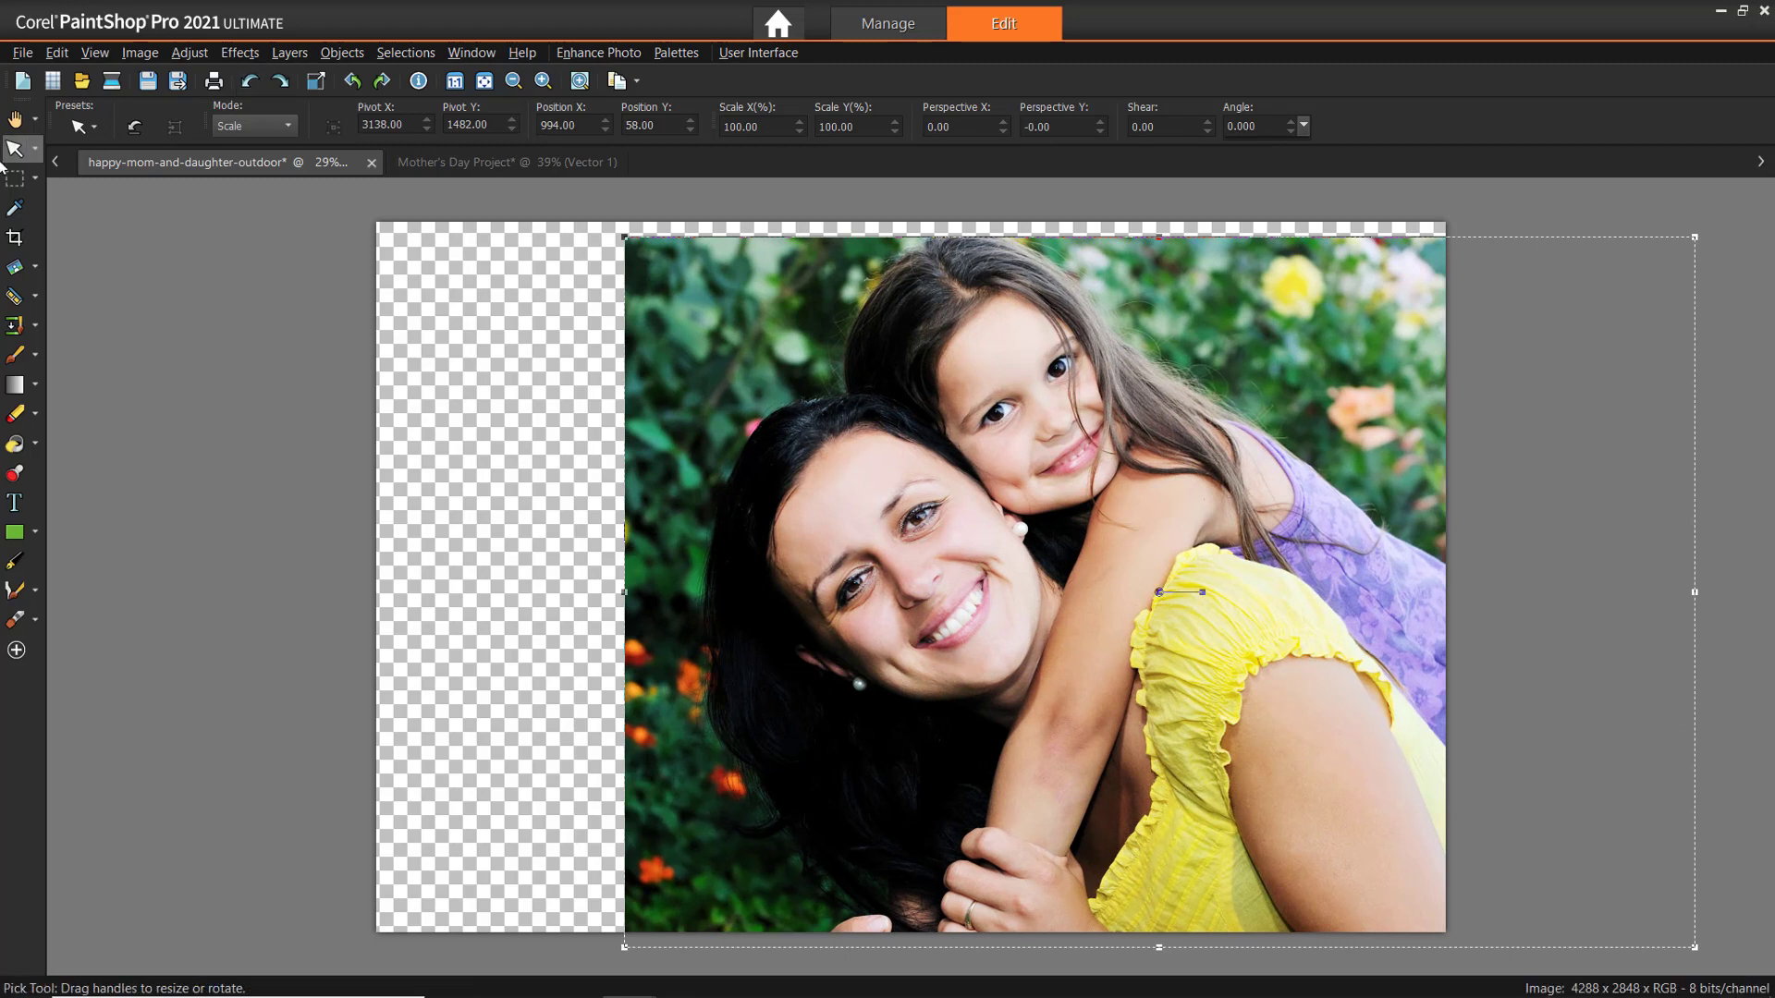
- With the Move tool, drag the photo farther left to narrow the transparent strip
left_click(35, 150)
left_click(94, 178)
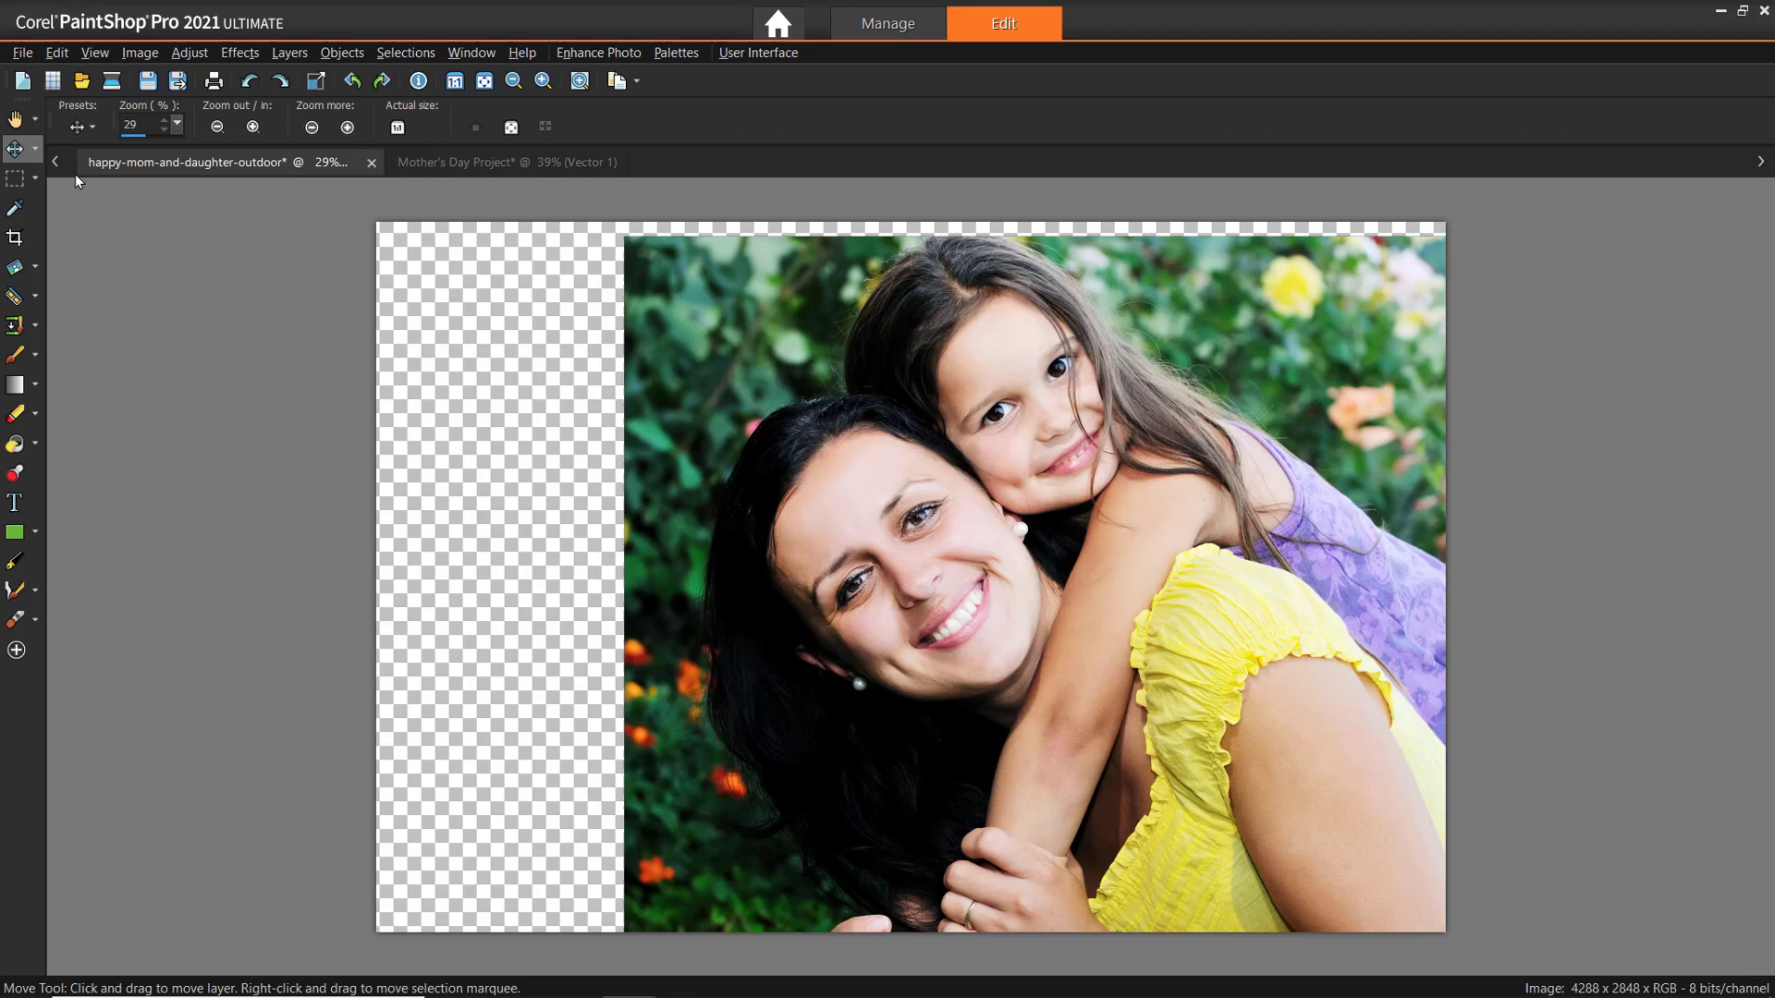
left_click_drag(684, 330, 631, 332)
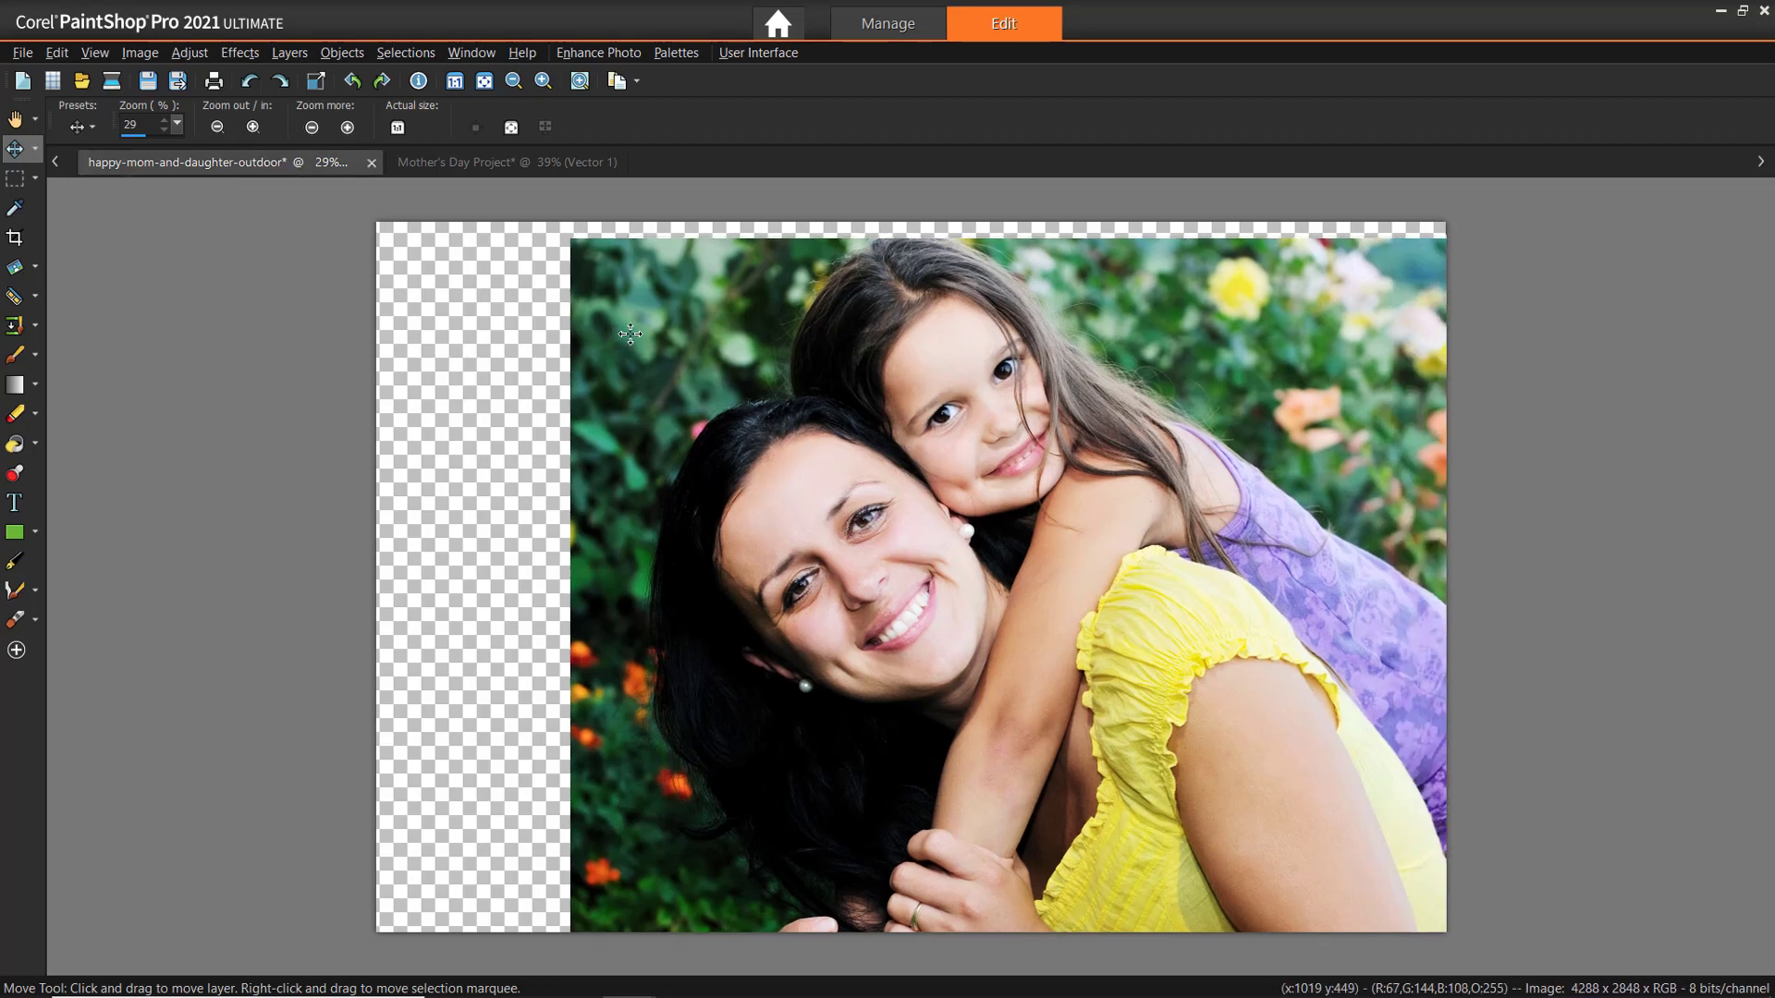
- On the Mother's Day Project card, show the Layers panel and drag Raster 2 into the gray backing
left_click(533, 162)
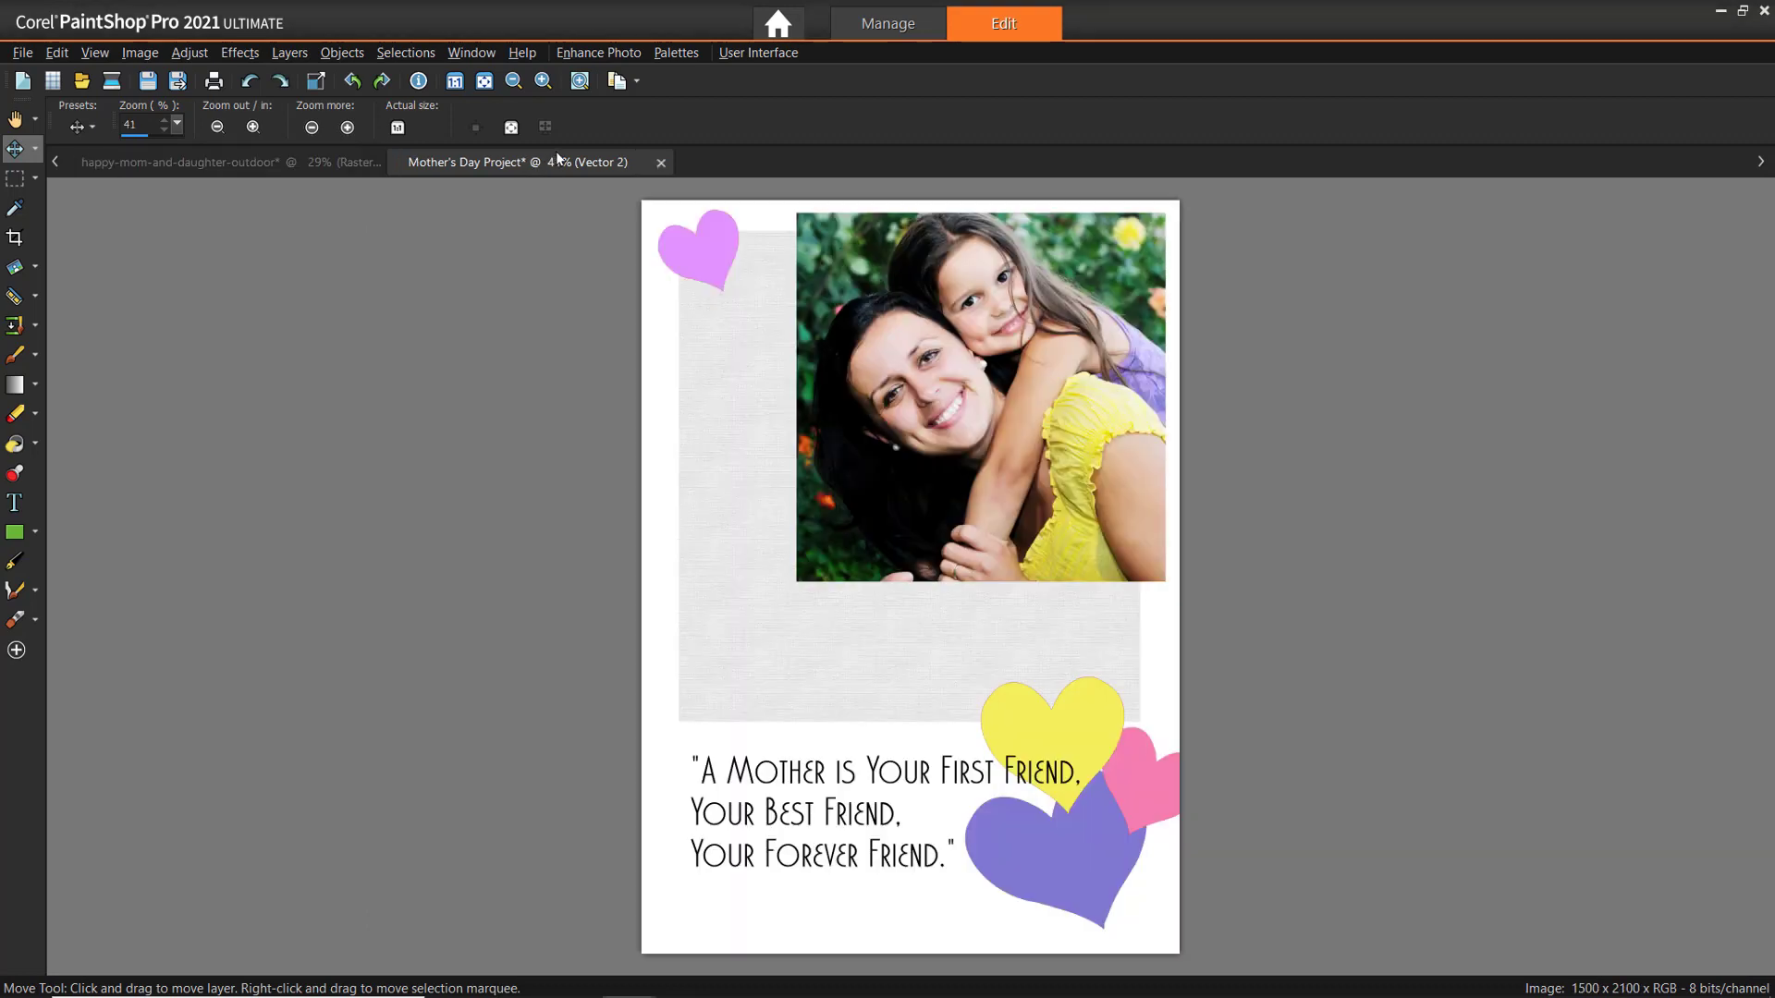
left_click(675, 53)
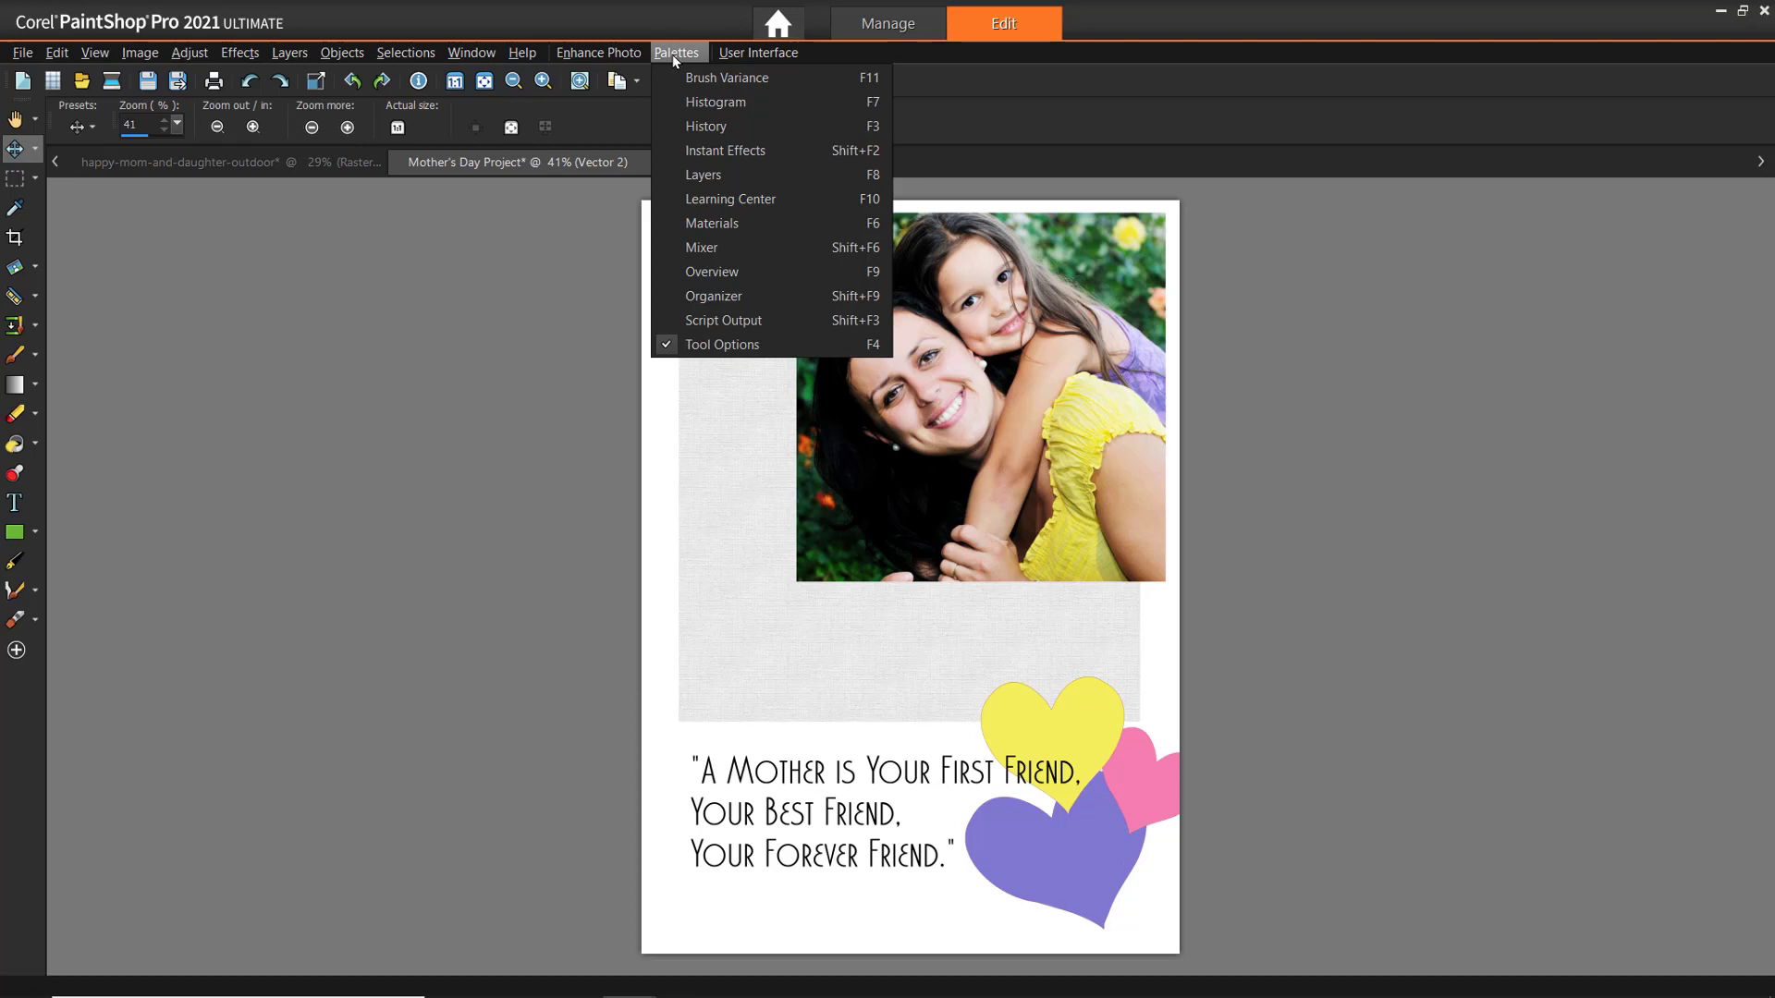
left_click(718, 175)
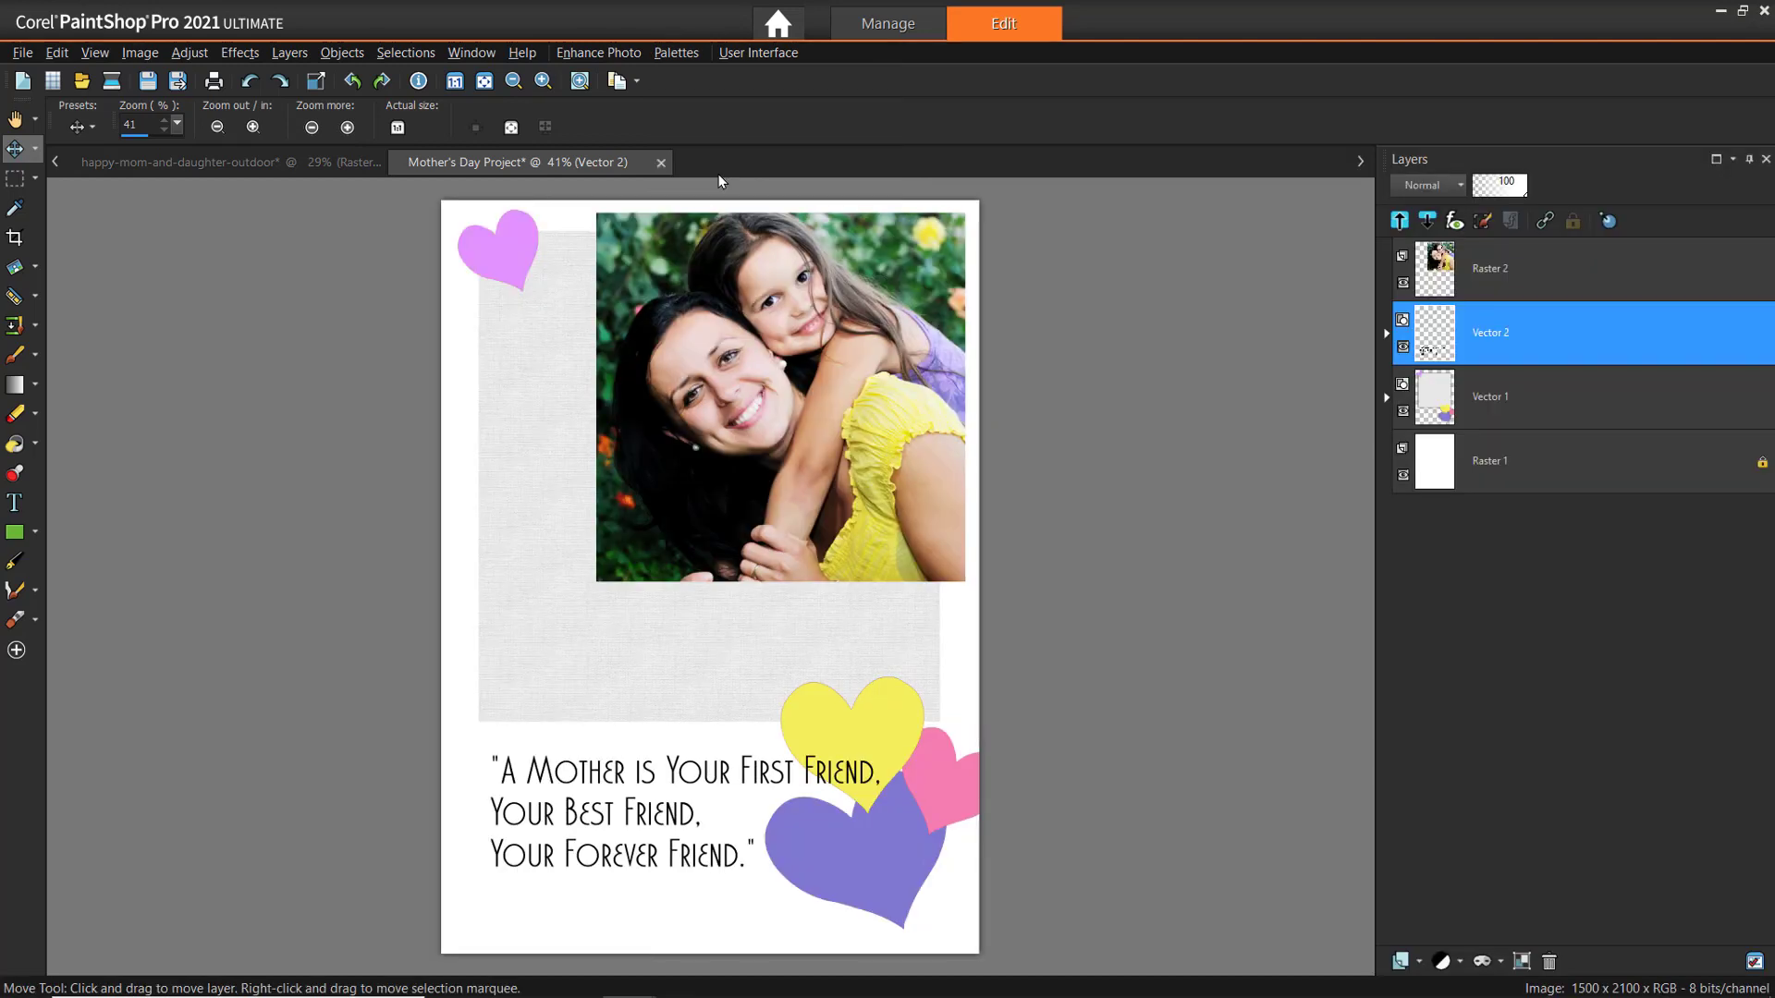
left_click(1437, 267)
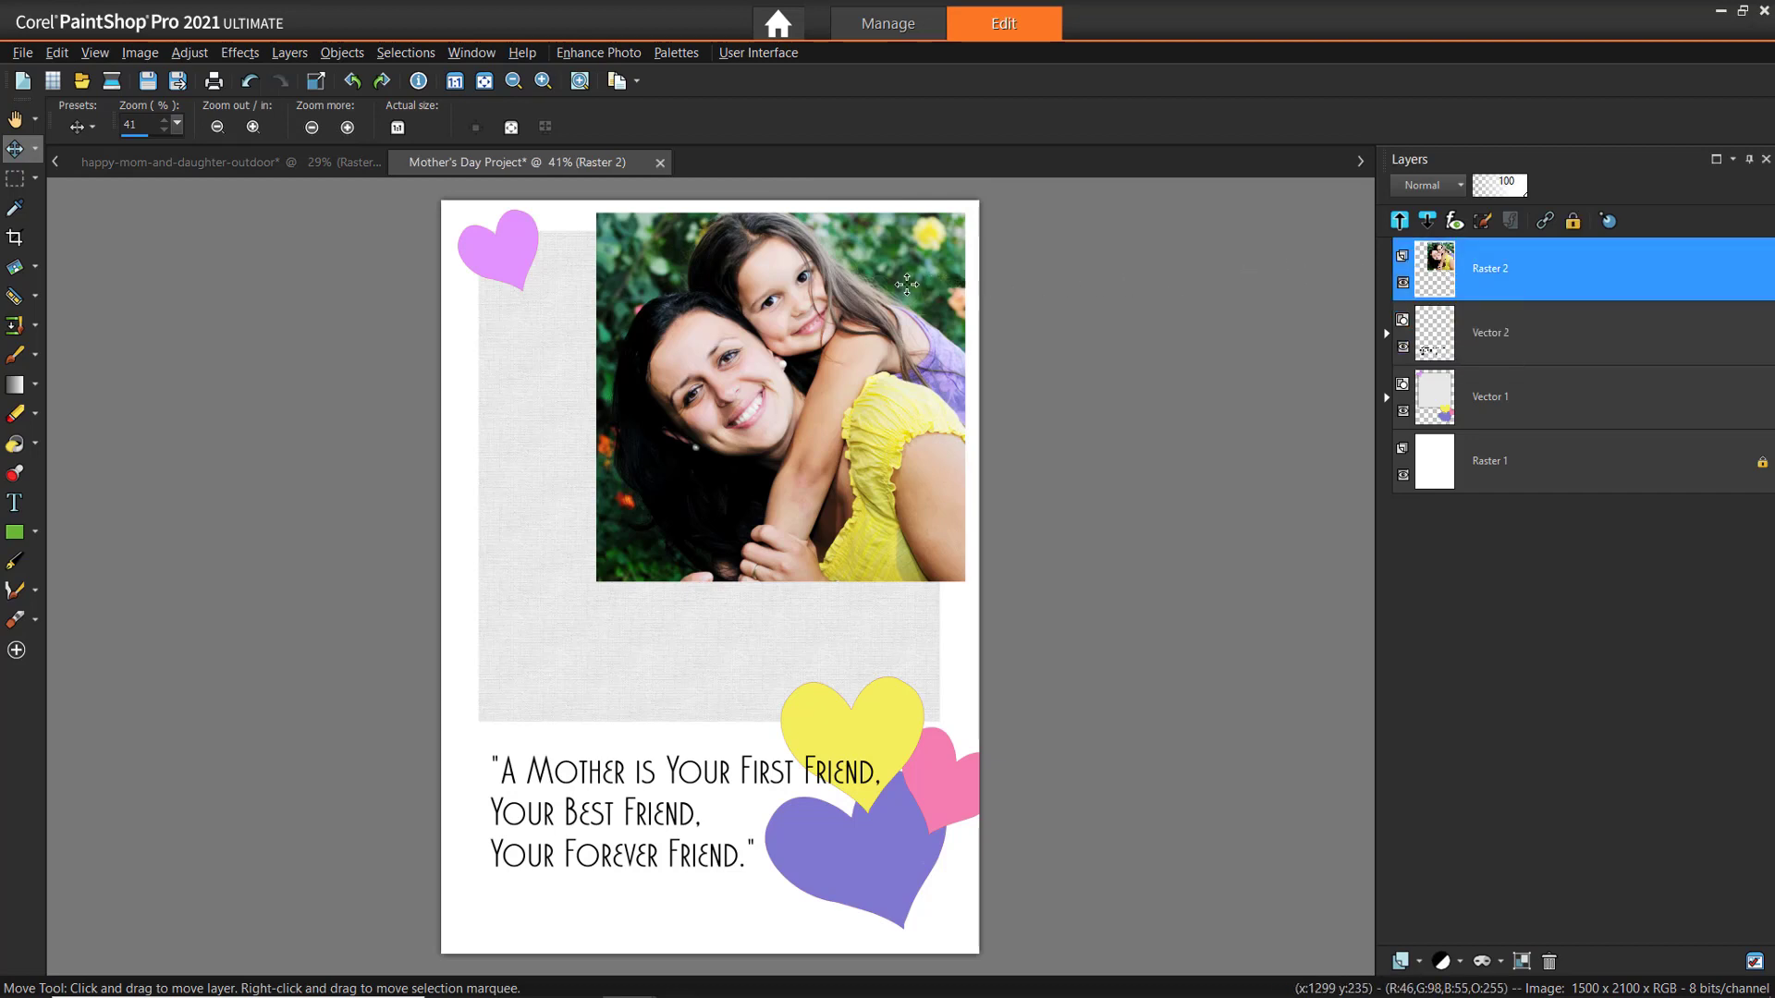
mouse_move(907, 283)
left_mouse_down()
mouse_move(837, 375)
mouse_move(856, 332)
left_mouse_up()
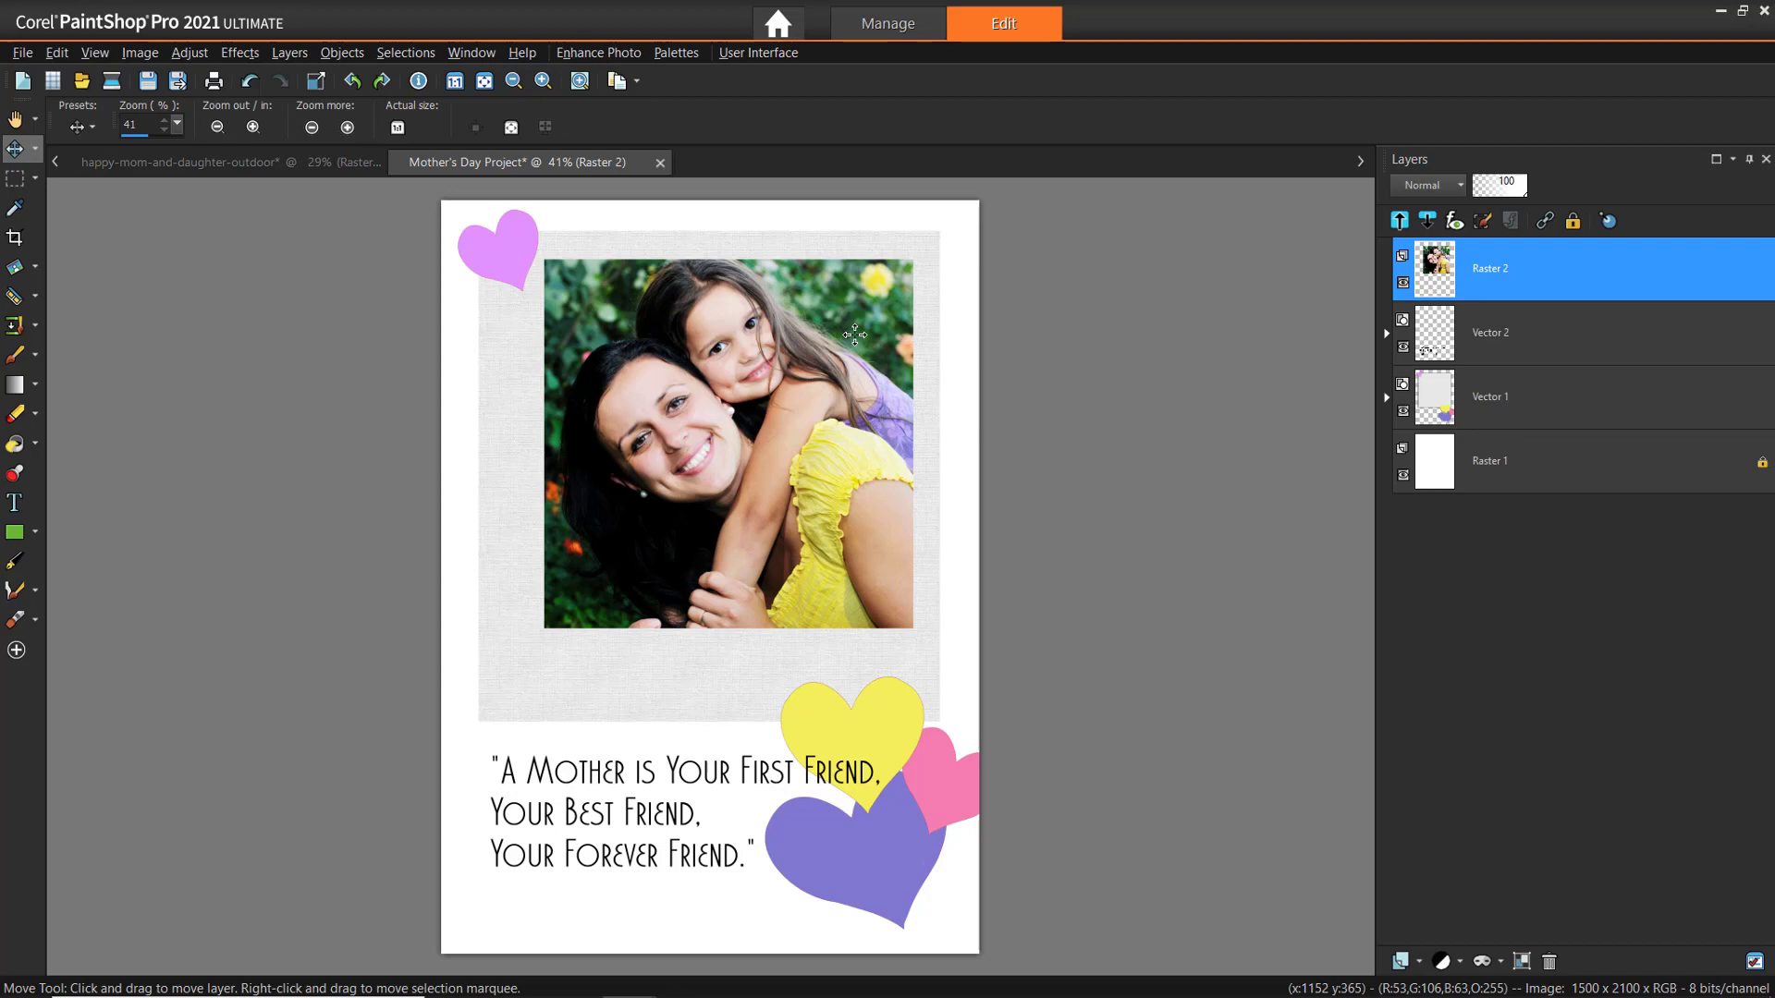
mouse_move(856, 332)
left_mouse_down()
mouse_move(848, 352)
mouse_move(890, 388)
mouse_move(975, 384)
left_mouse_up()
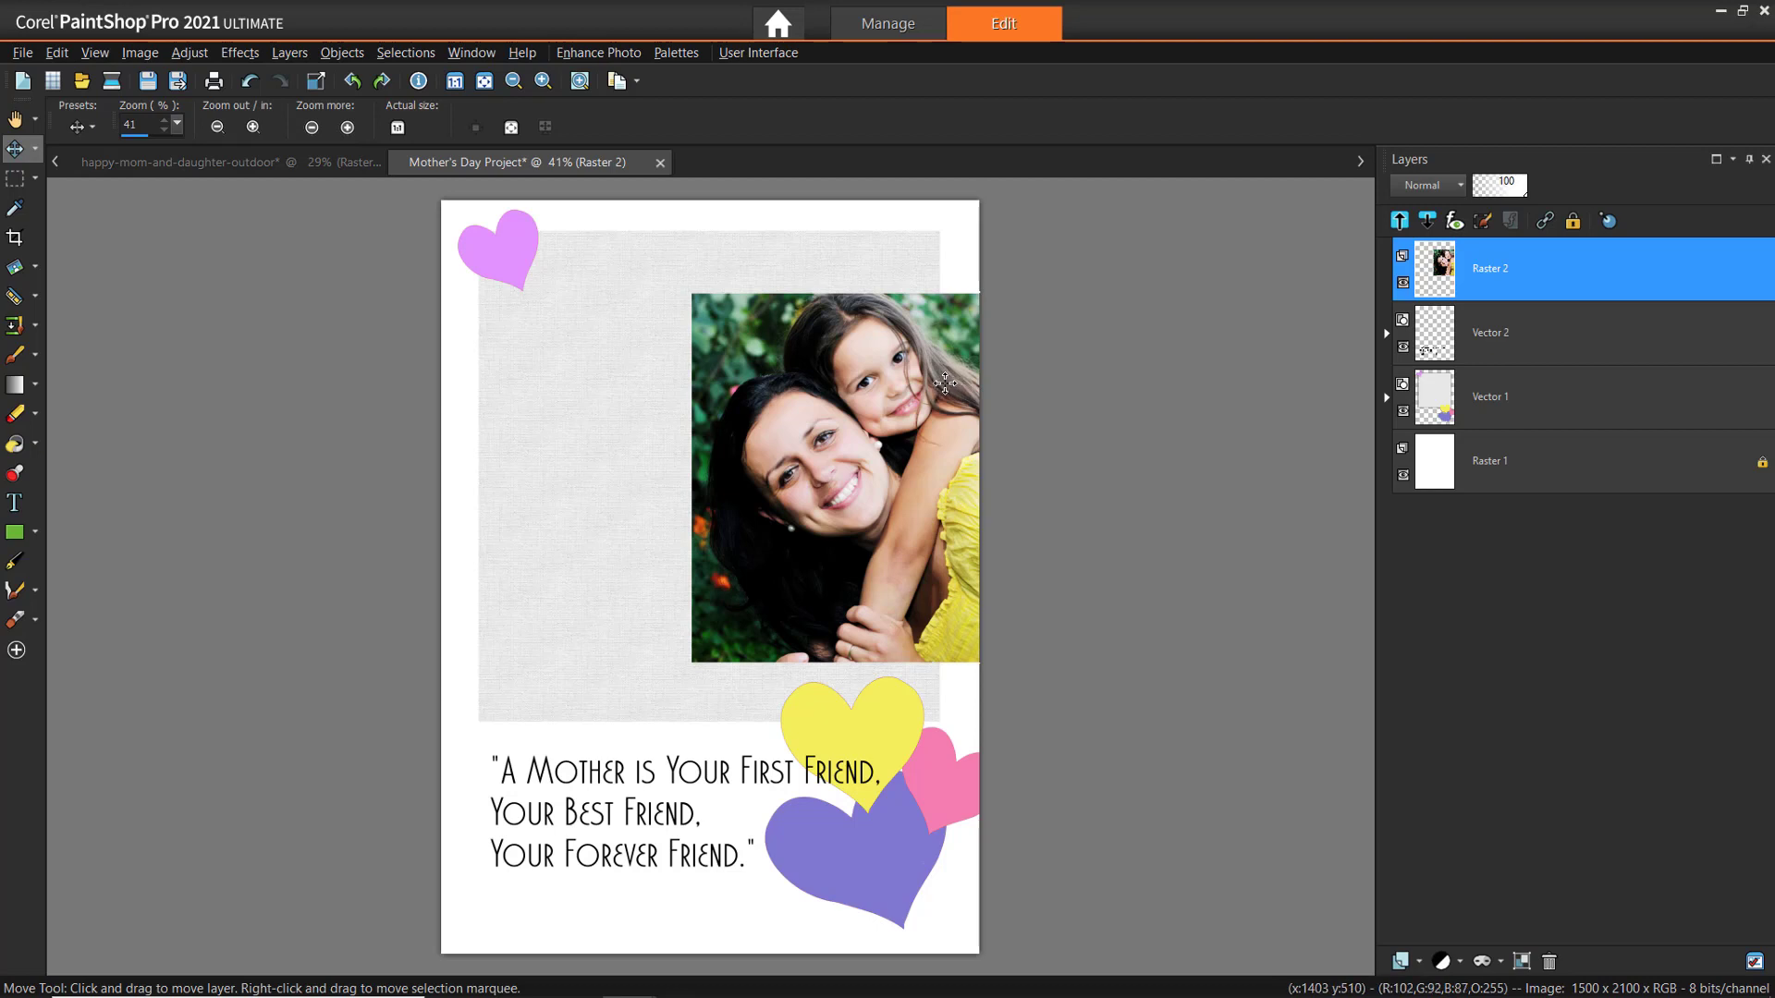
- Nudge the photo left with arrow keys, using Shift+Left for larger steps
key("Left")
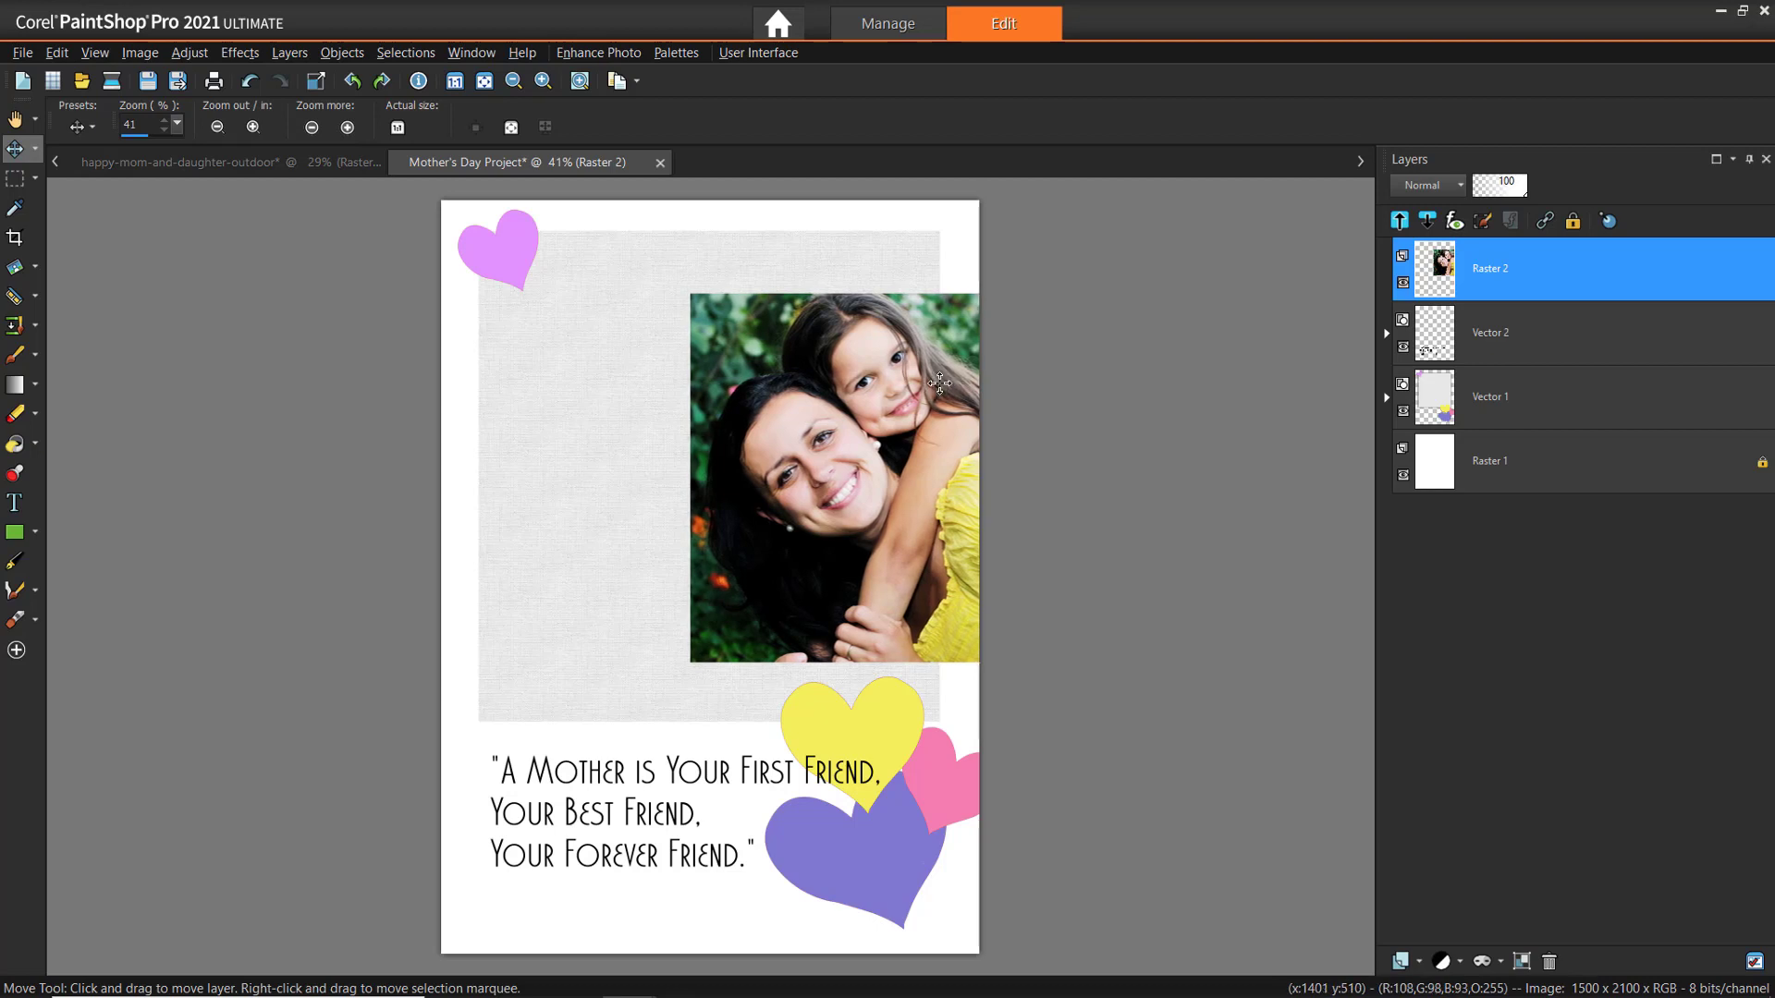
key("Left")
key("Left")
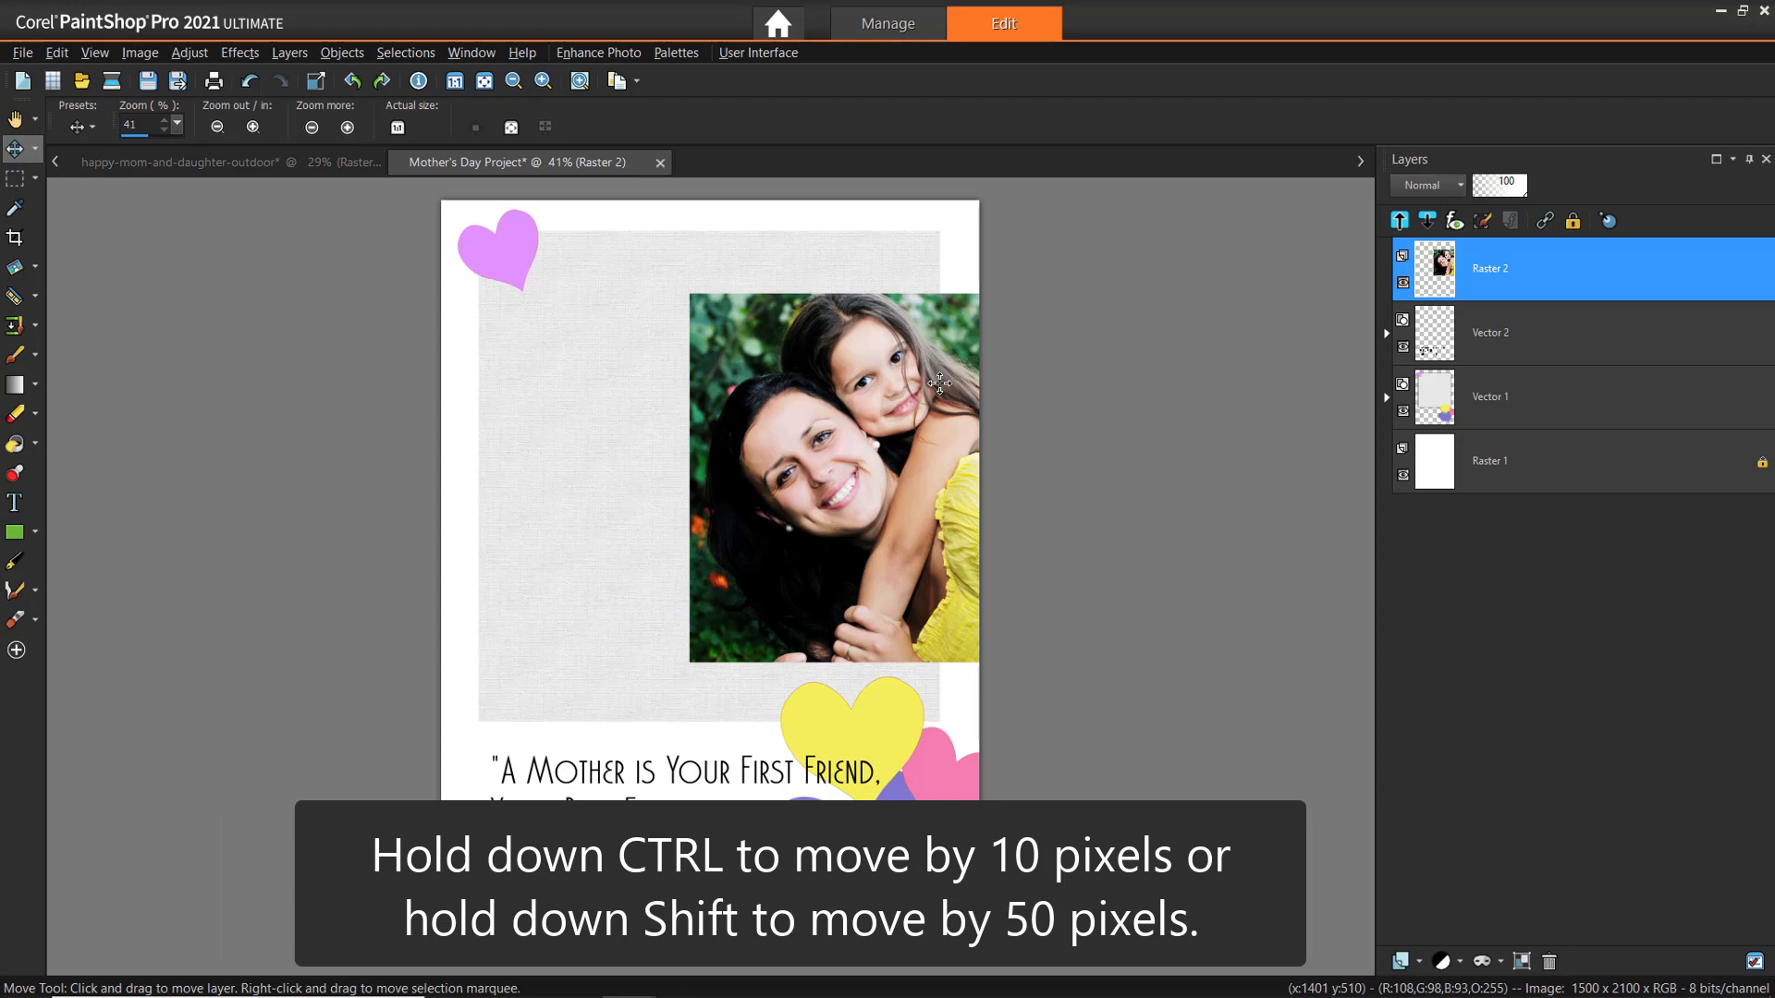
key("Left")
key("Left")
key("Left")
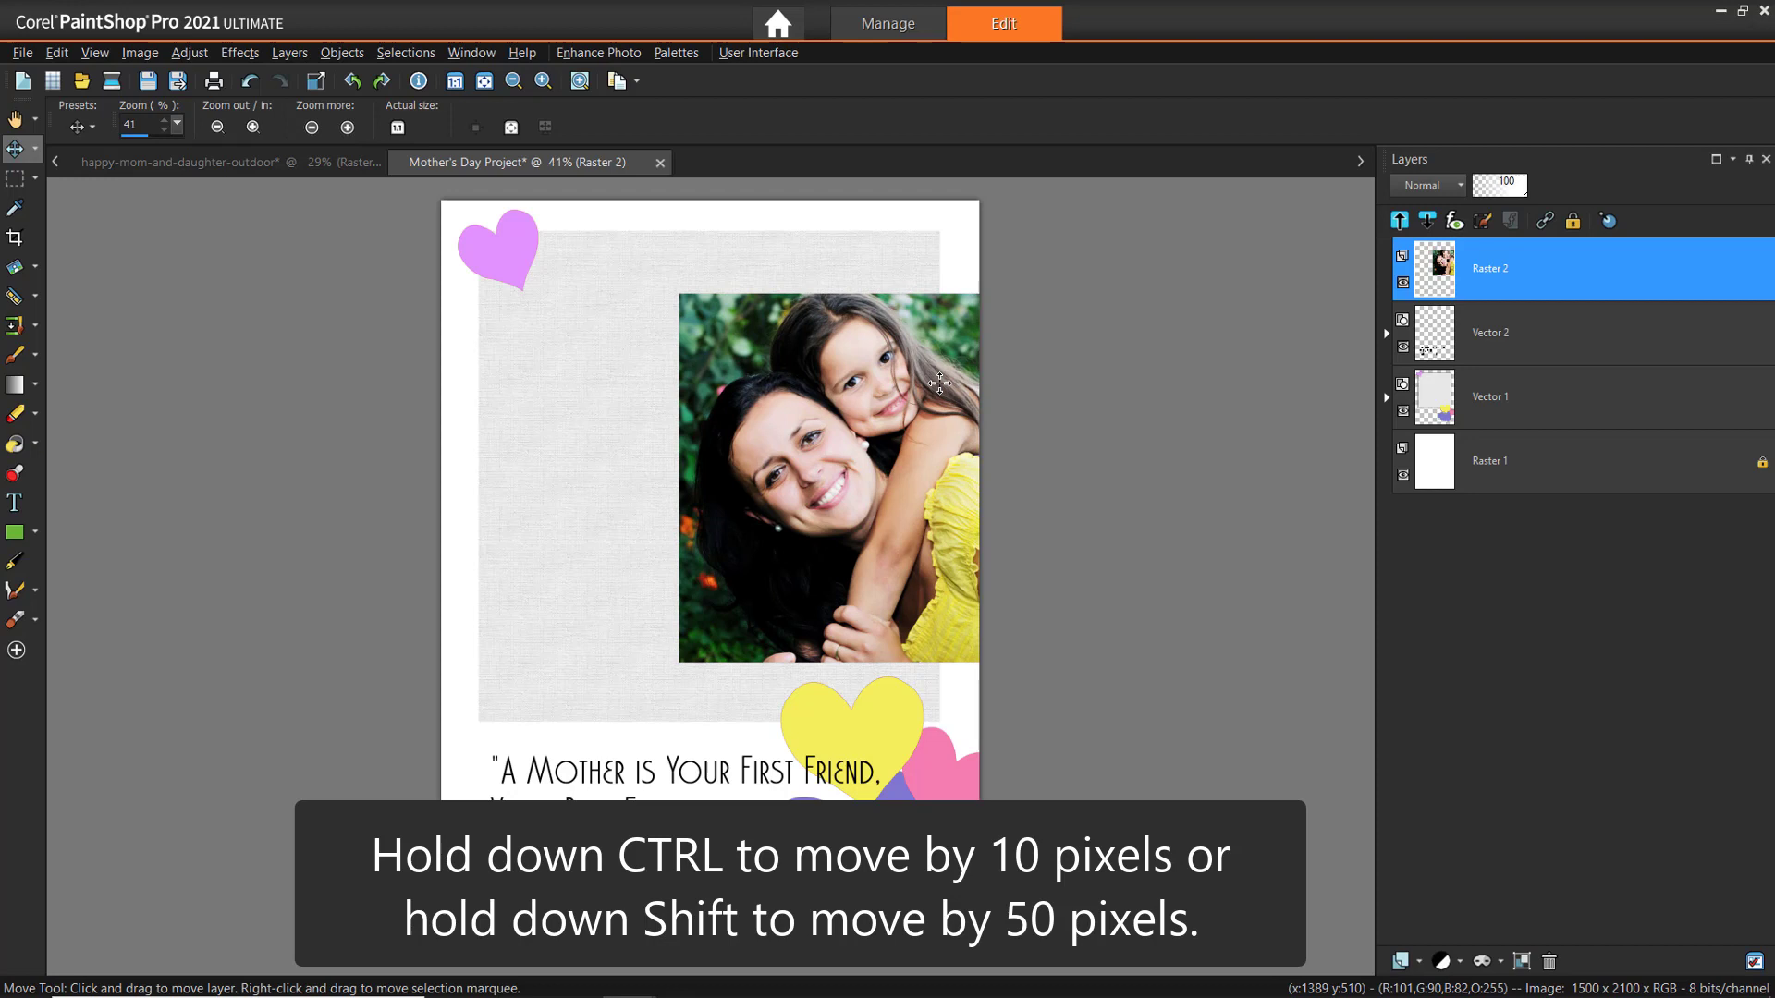
key("shift+Left")
key("shift+Left")
key("shift+Left")
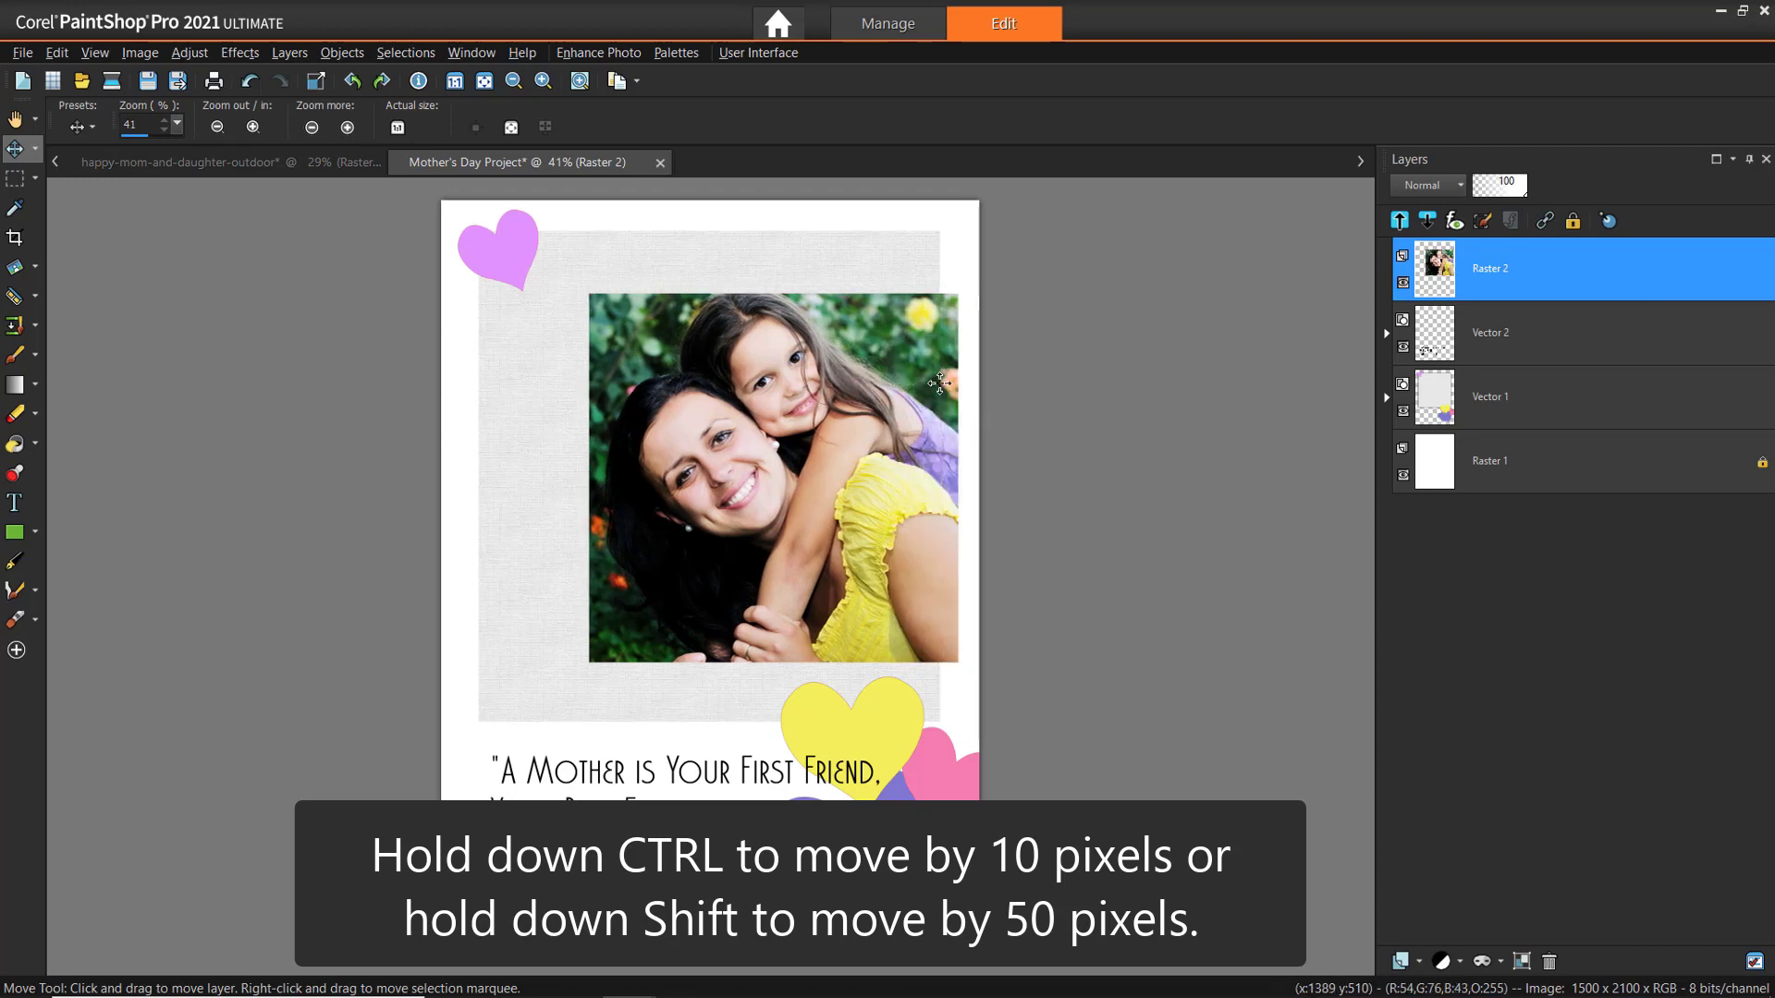
key("shift+Left")
key("shift+Left")
key("shift+Left")
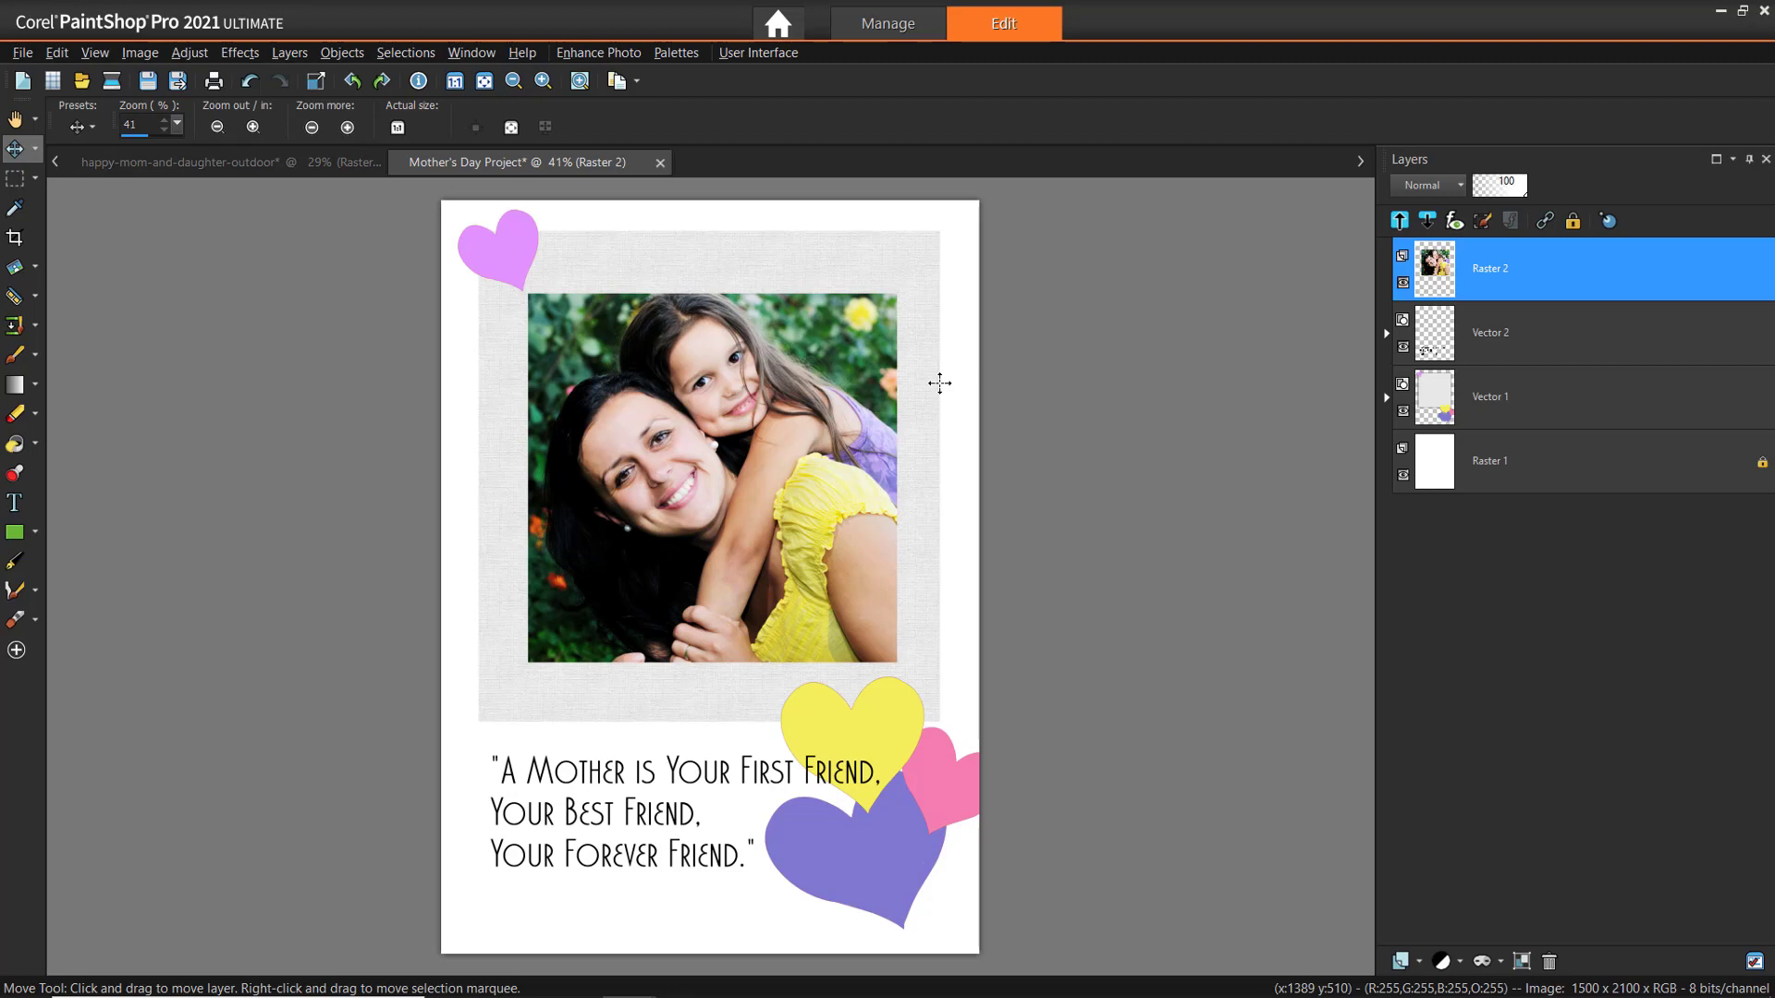
left_click(1529, 404)
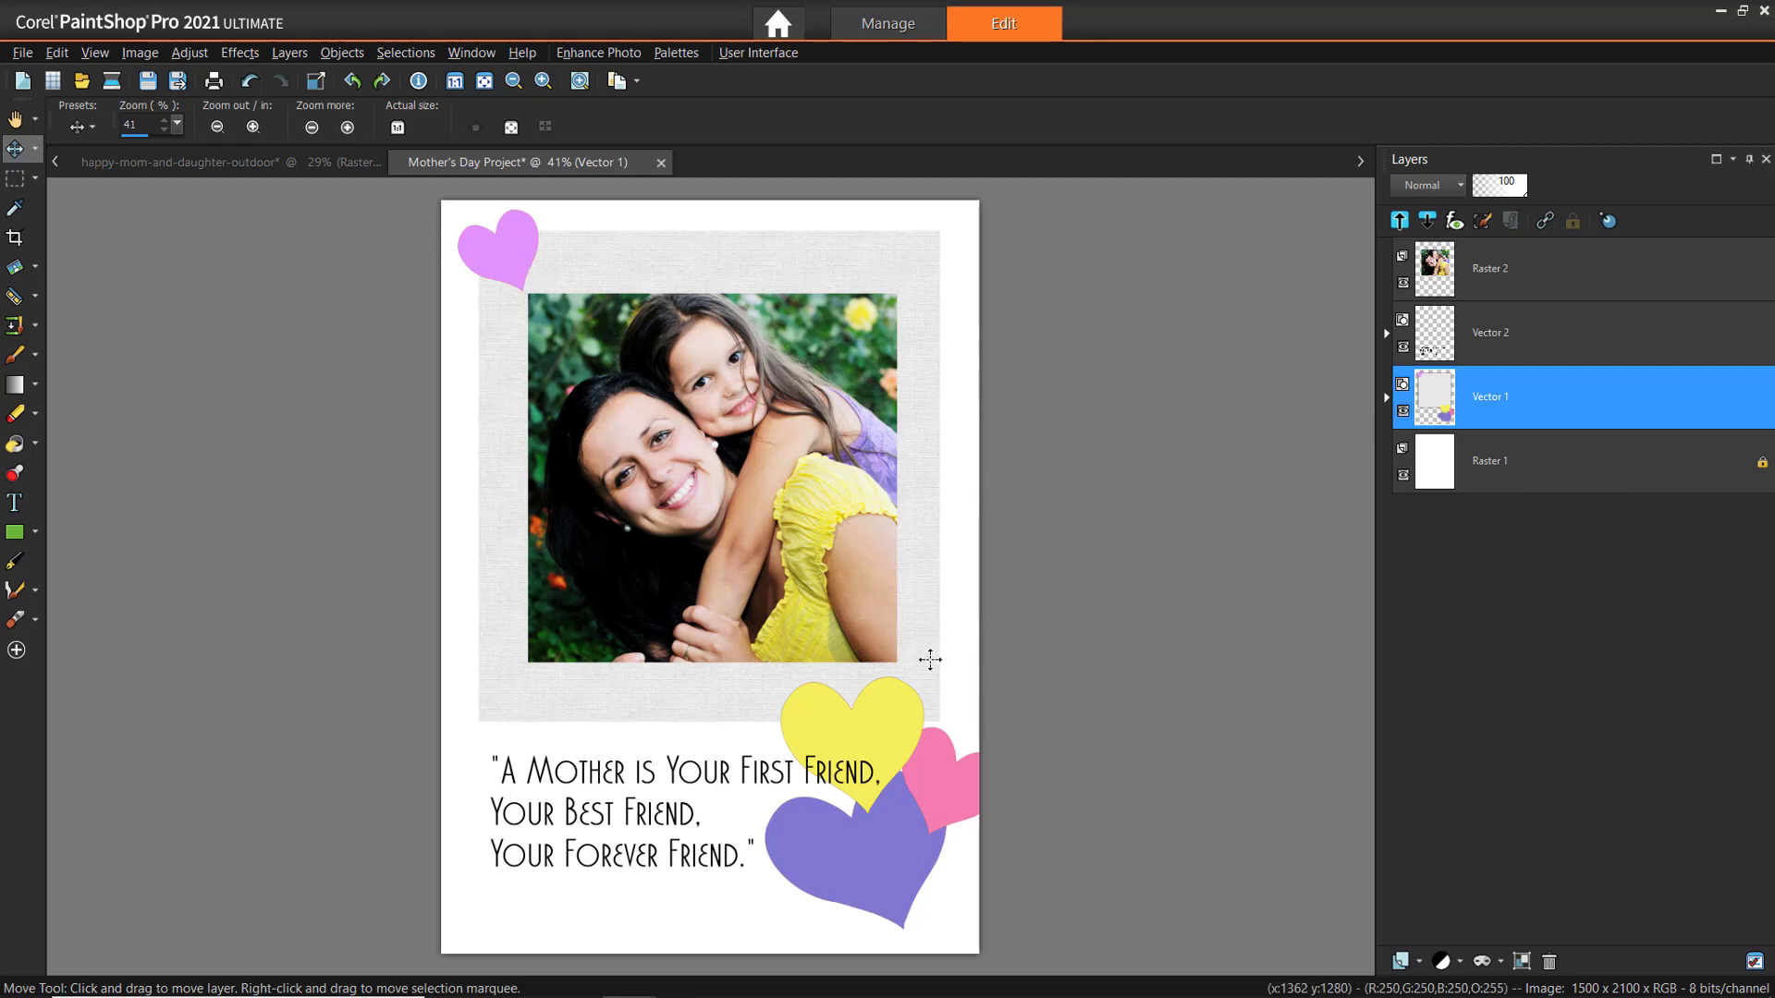
left_click_drag(944, 652, 986, 667)
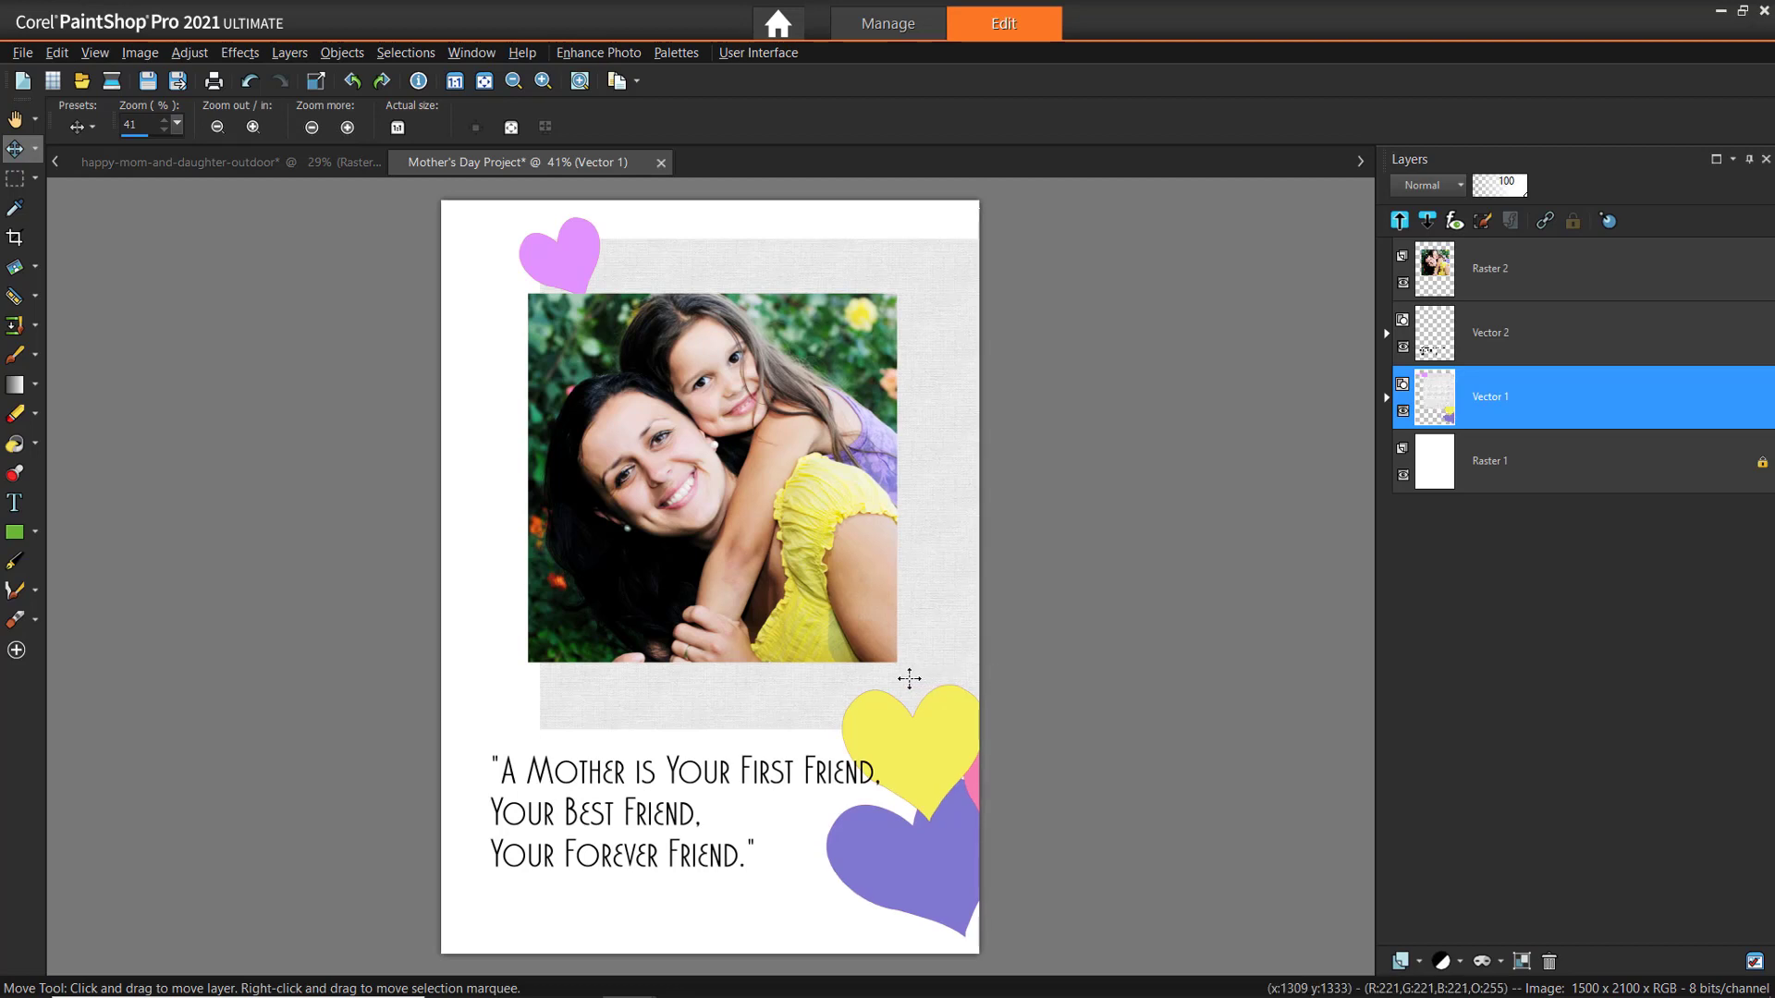
left_click_drag(903, 682, 841, 647)
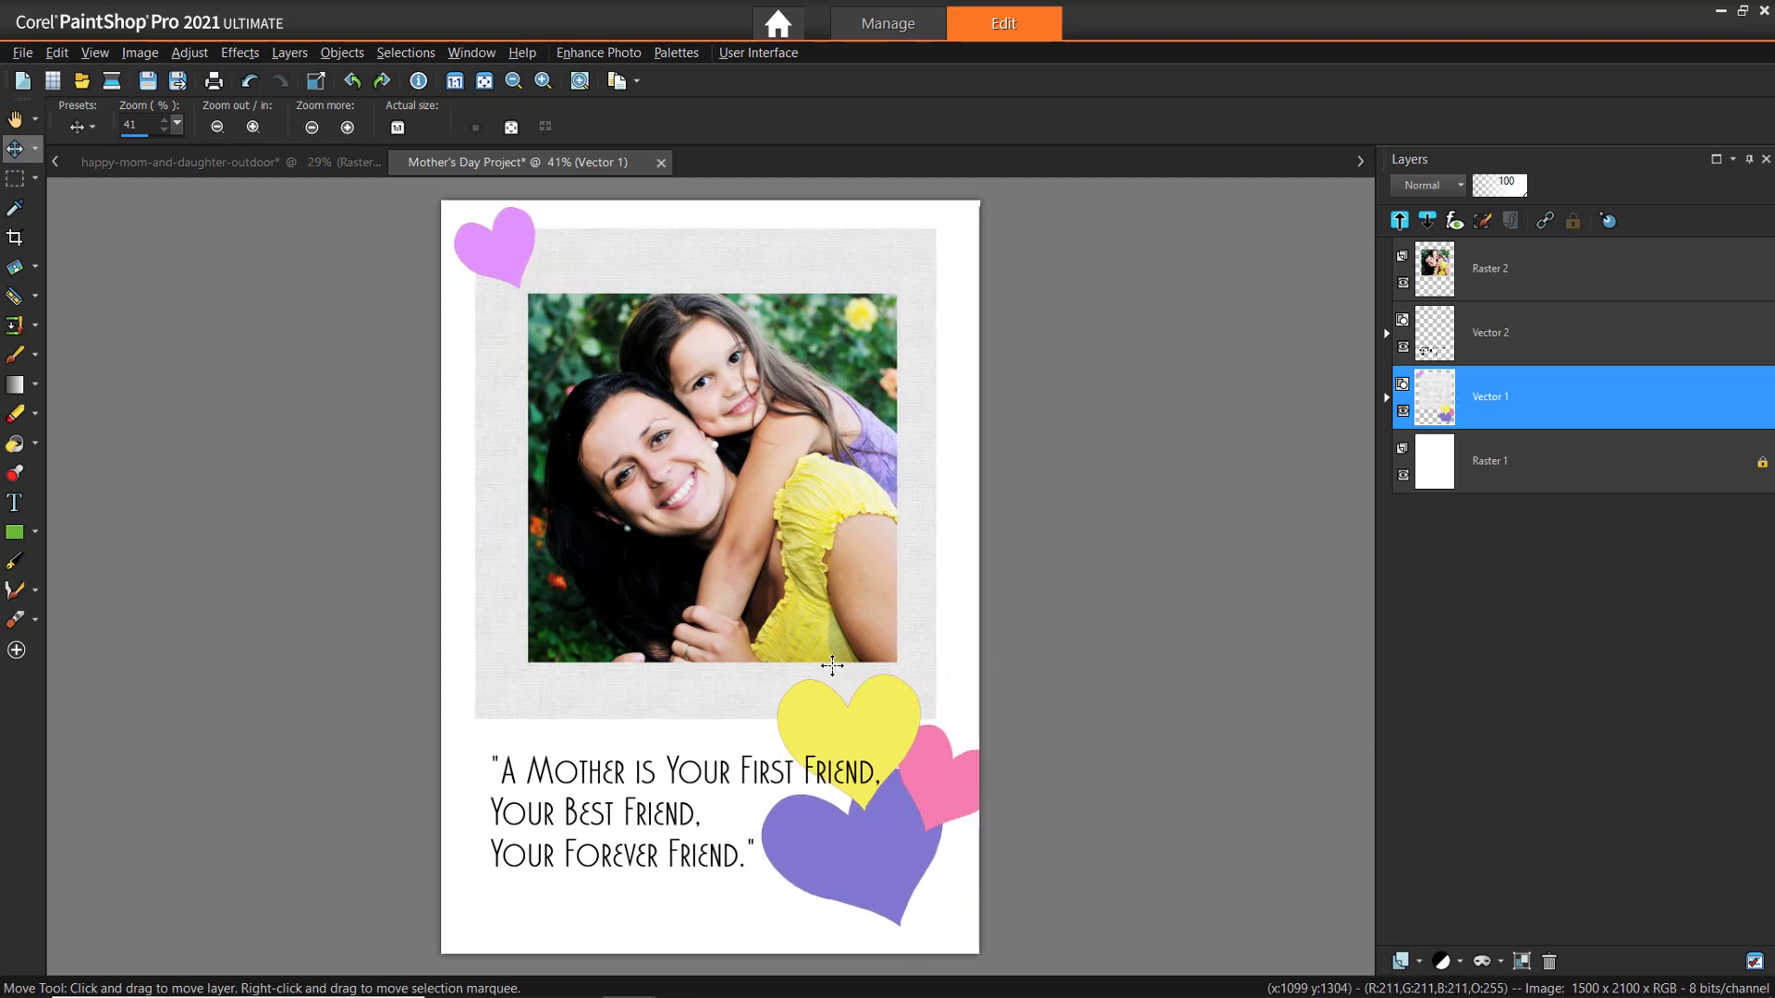
- With the Pick tool, reposition the pink heart, the large purple heart and the pink heart again individually
left_click(35, 150)
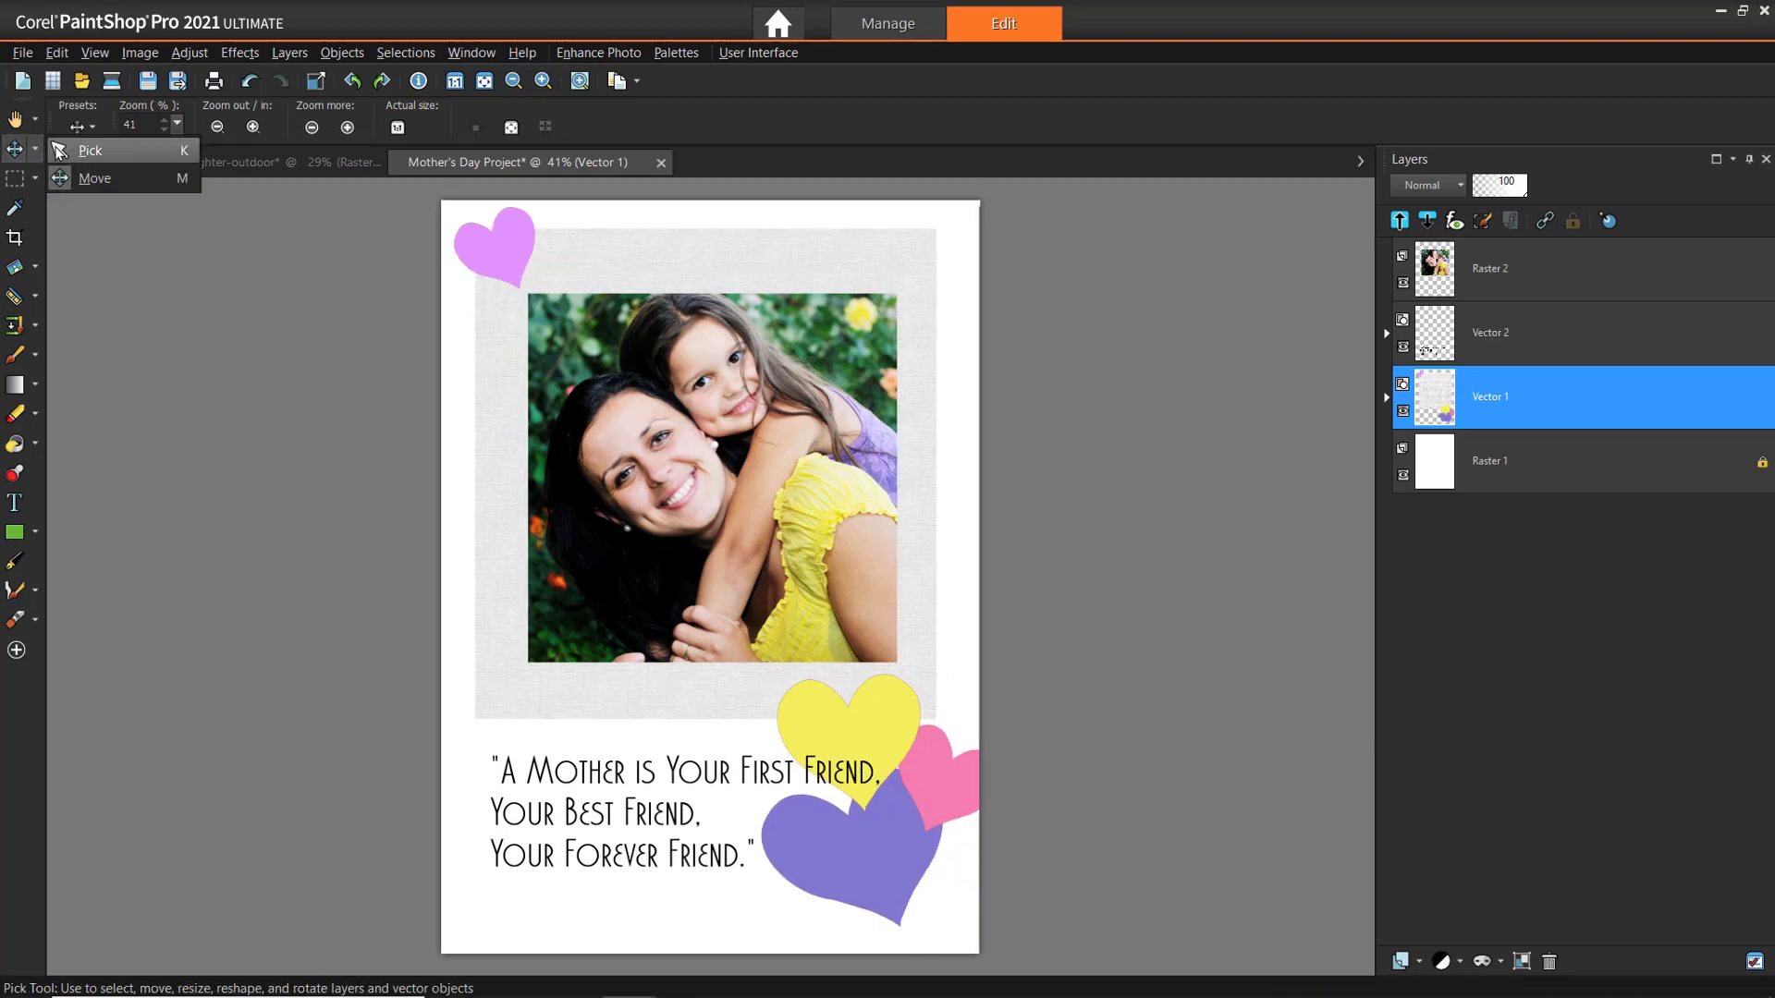
left_click(118, 150)
left_click(492, 242)
left_click_drag(496, 247, 502, 252)
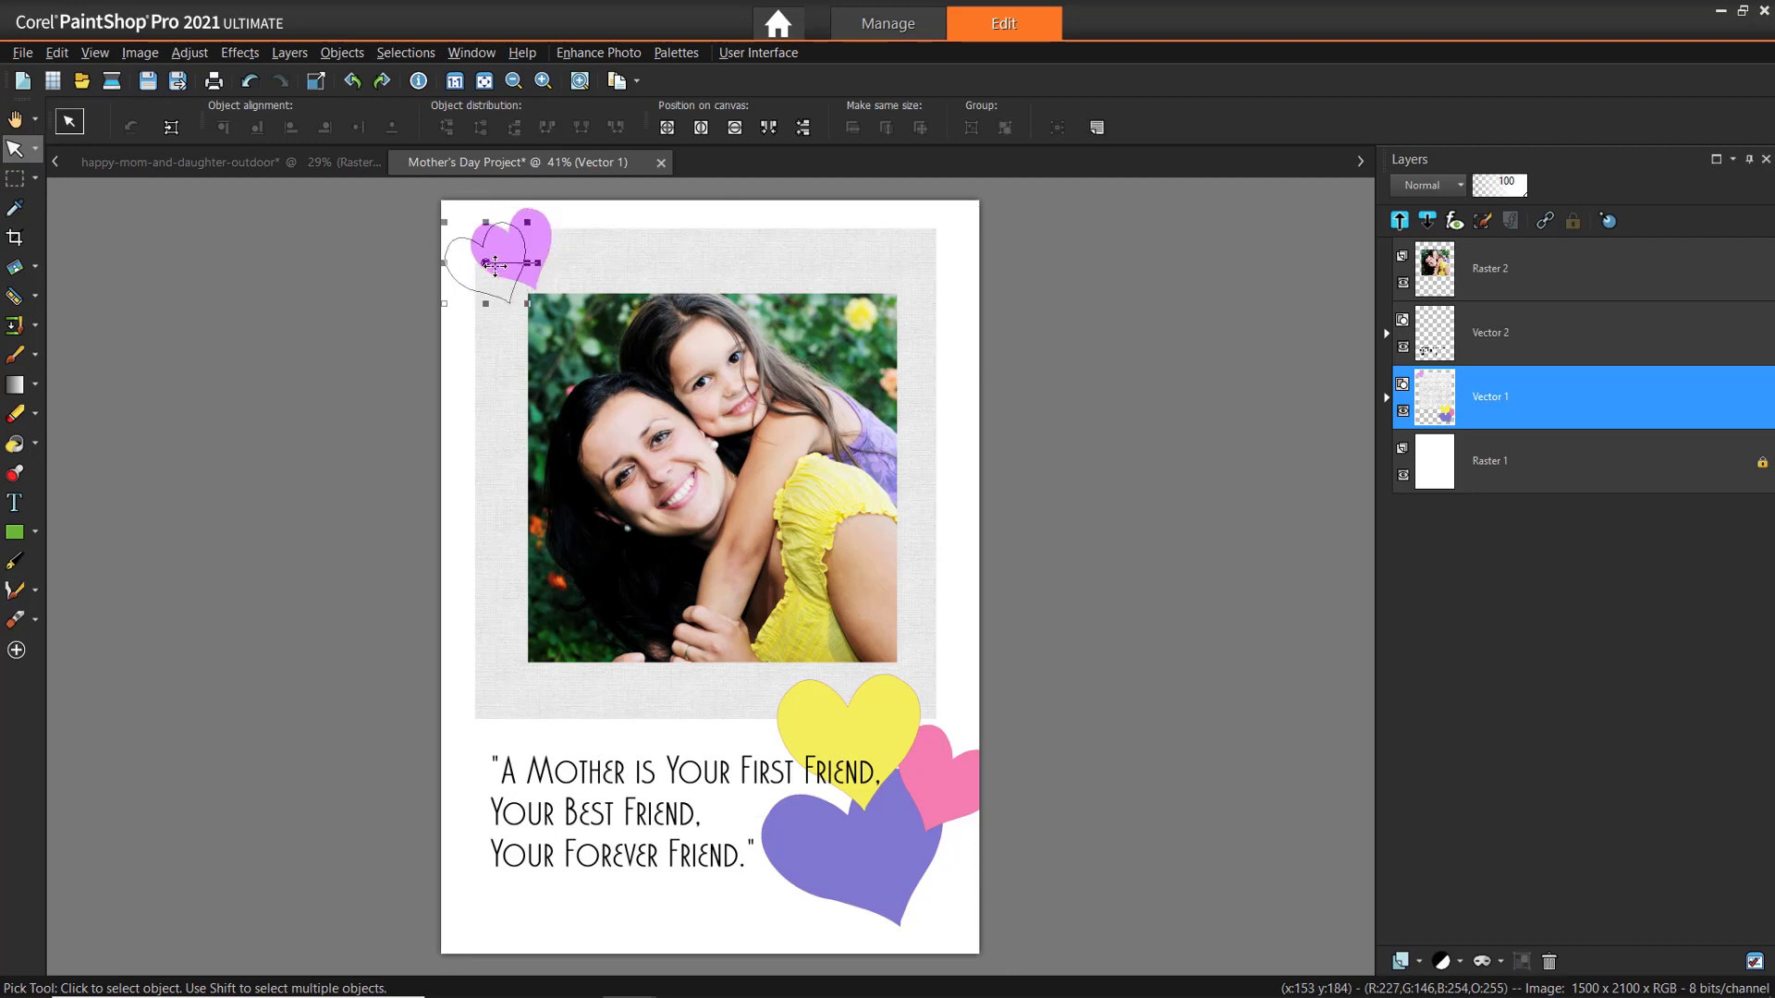
left_click(860, 861)
left_click_drag(860, 861, 832, 857)
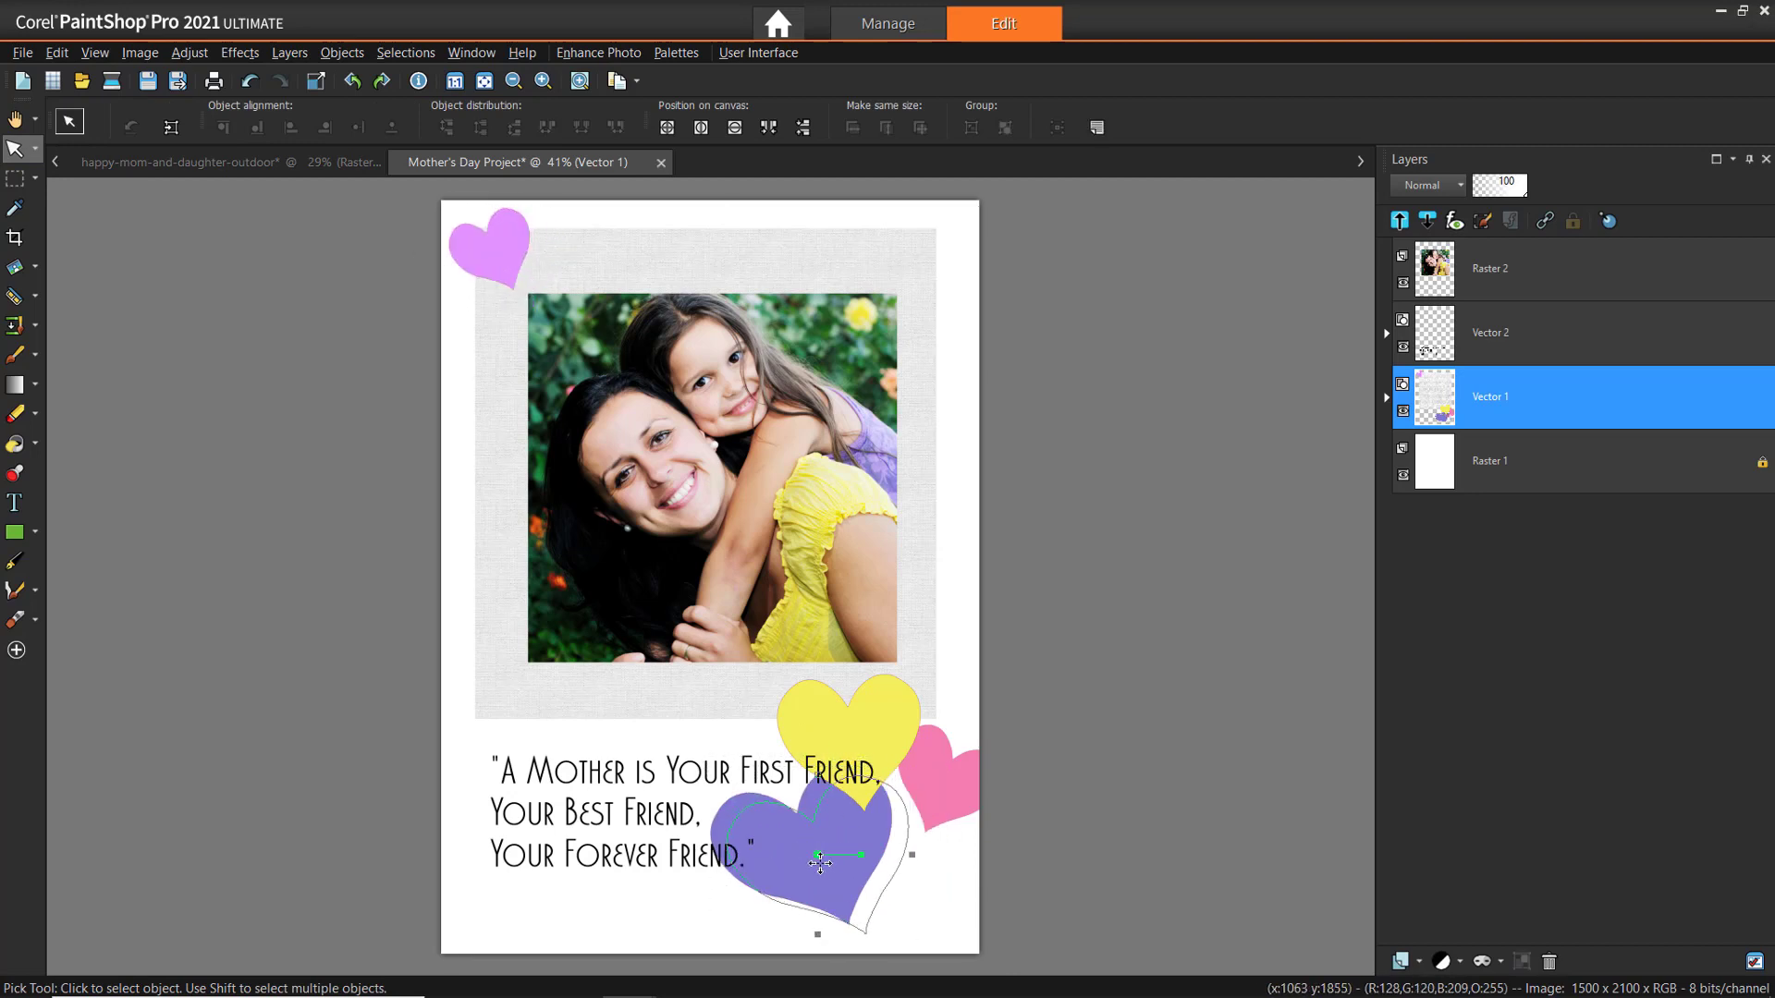
left_click(971, 789)
left_click_drag(963, 784, 939, 804)
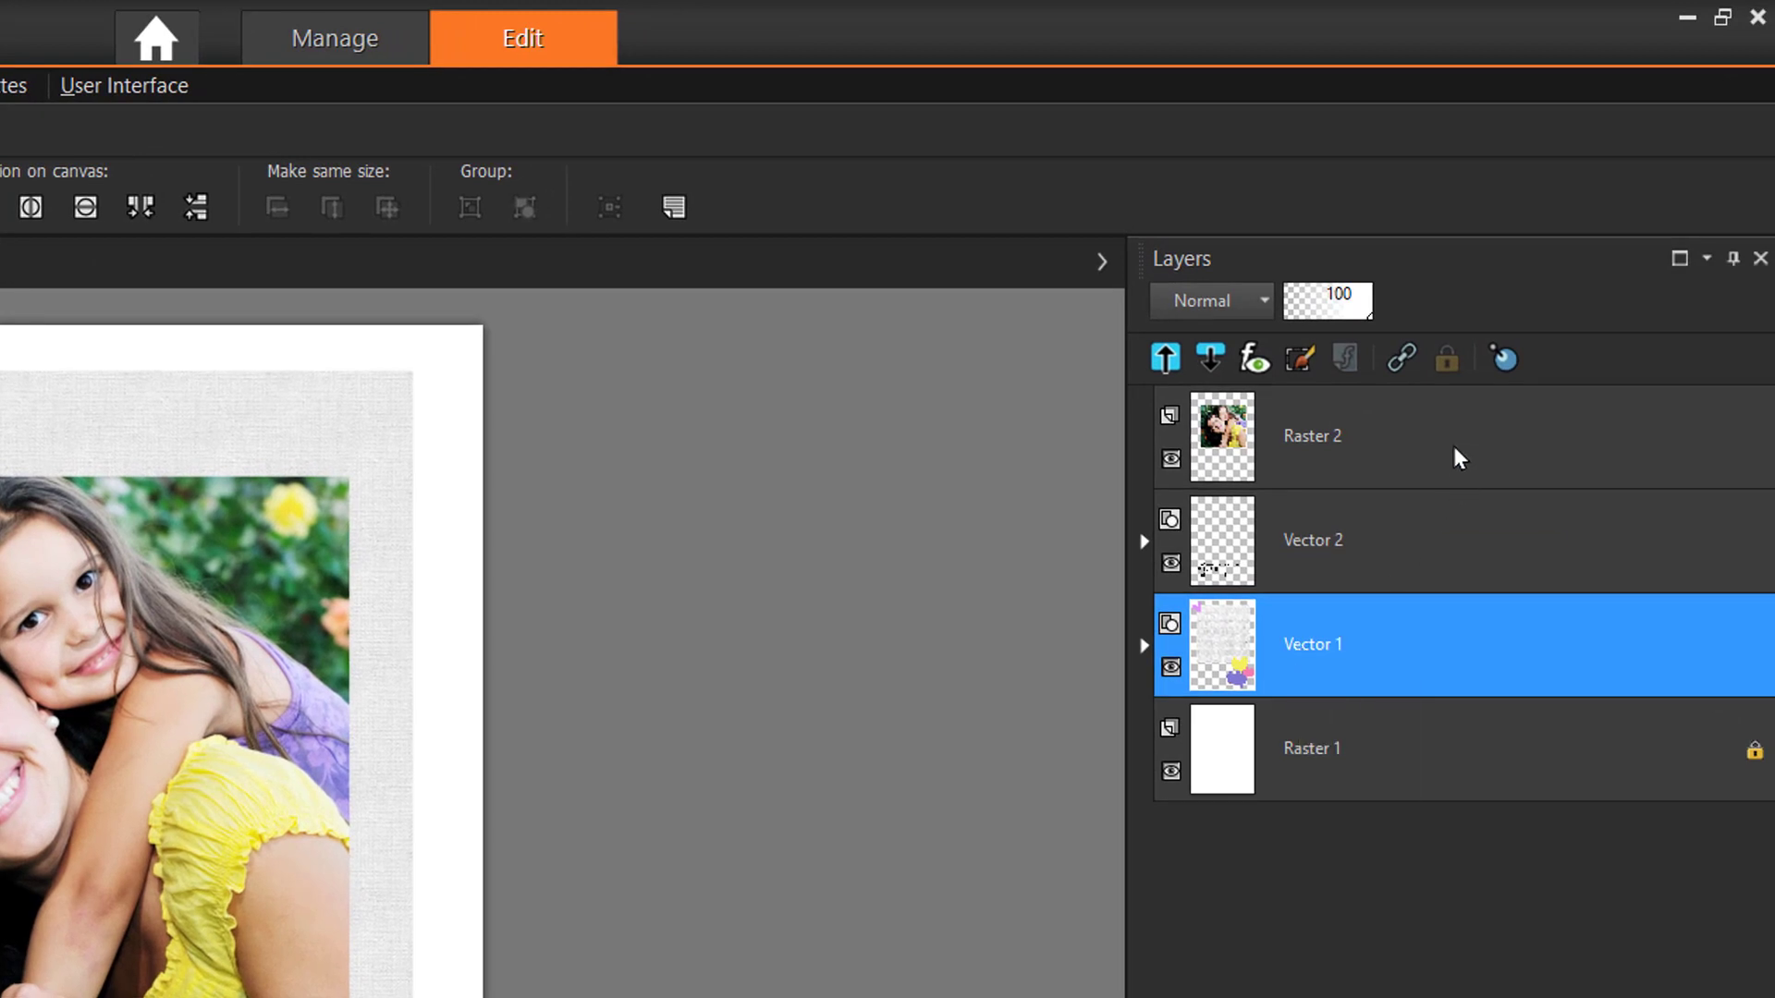
- Link Raster 2 with Vector 1 in the Layers palette so photo and hearts move as one
left_click(1452, 444, "ctrl")
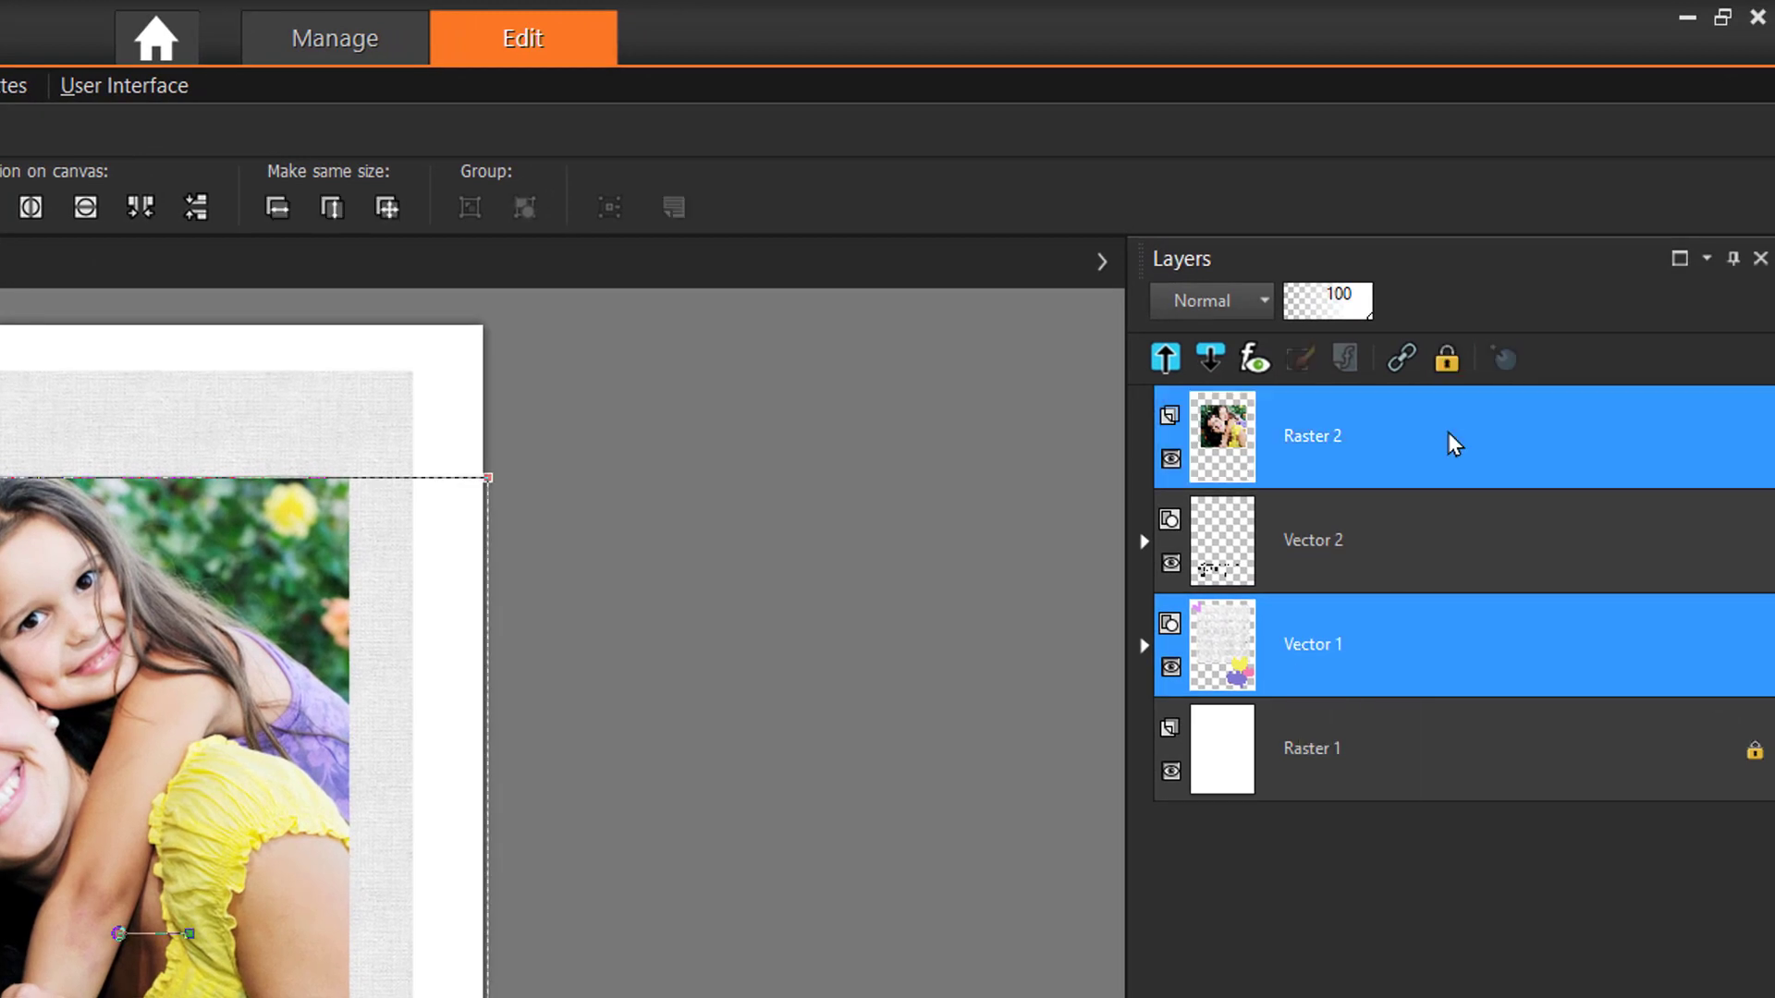
left_click(1408, 364)
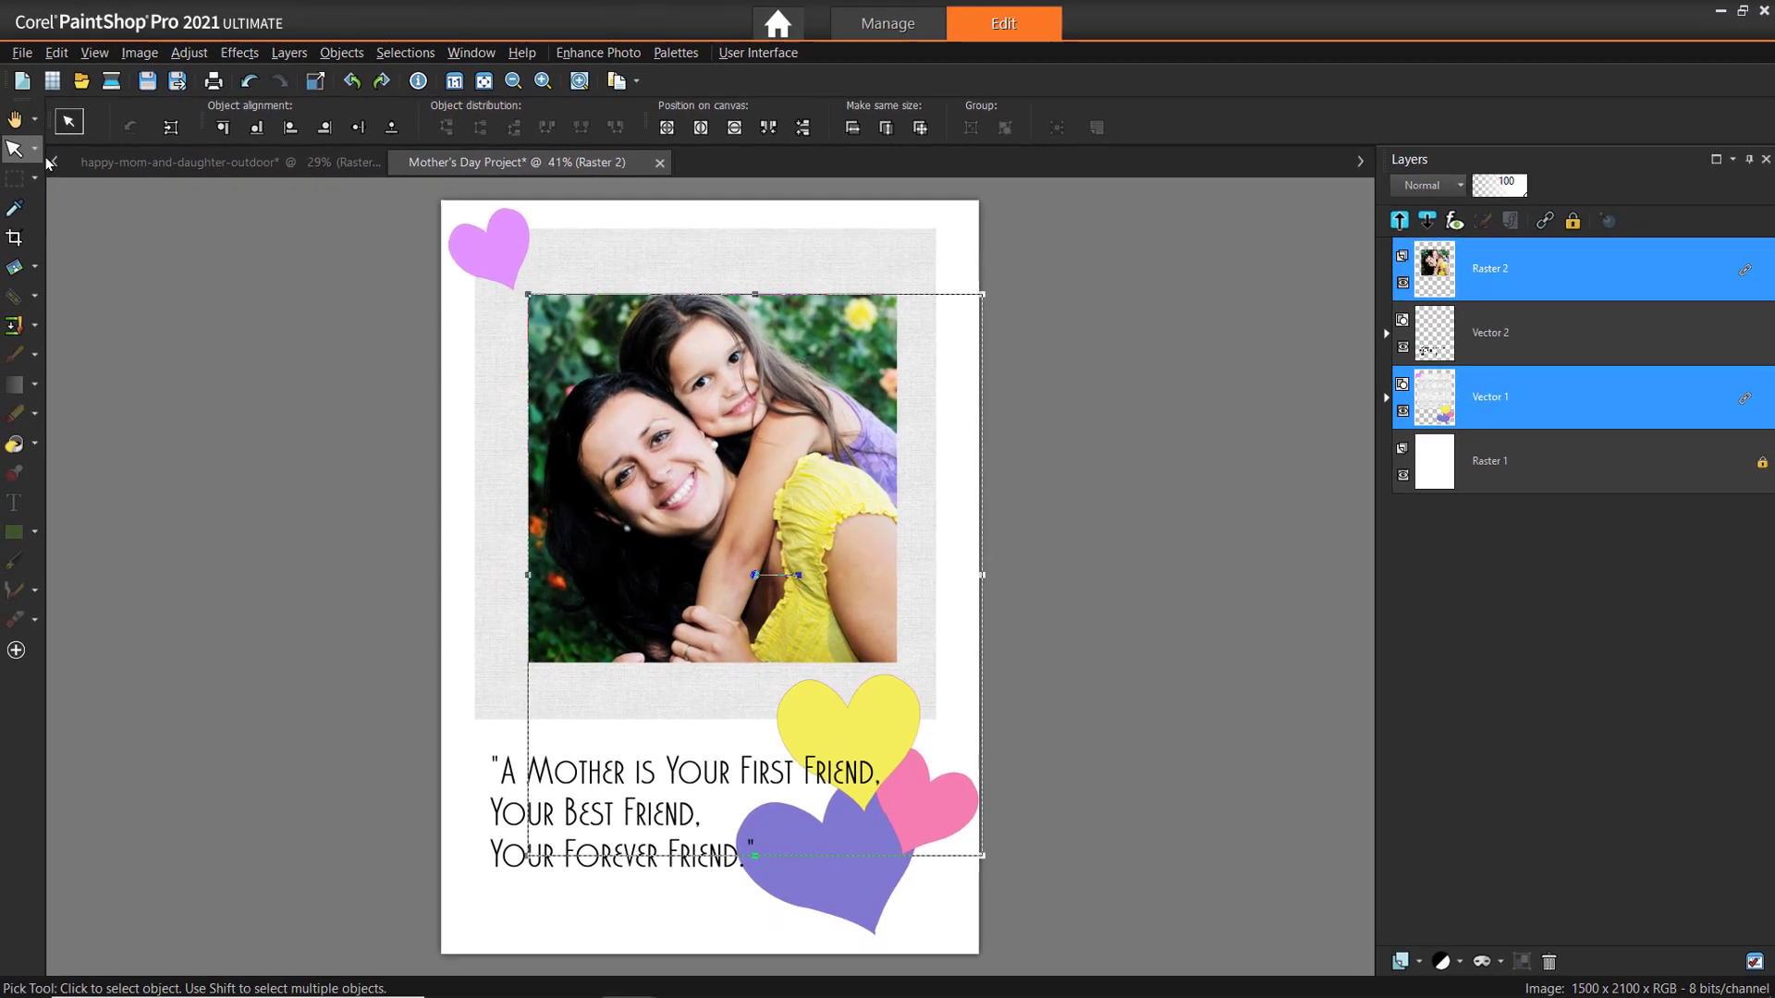
left_click(38, 156)
left_click(111, 180)
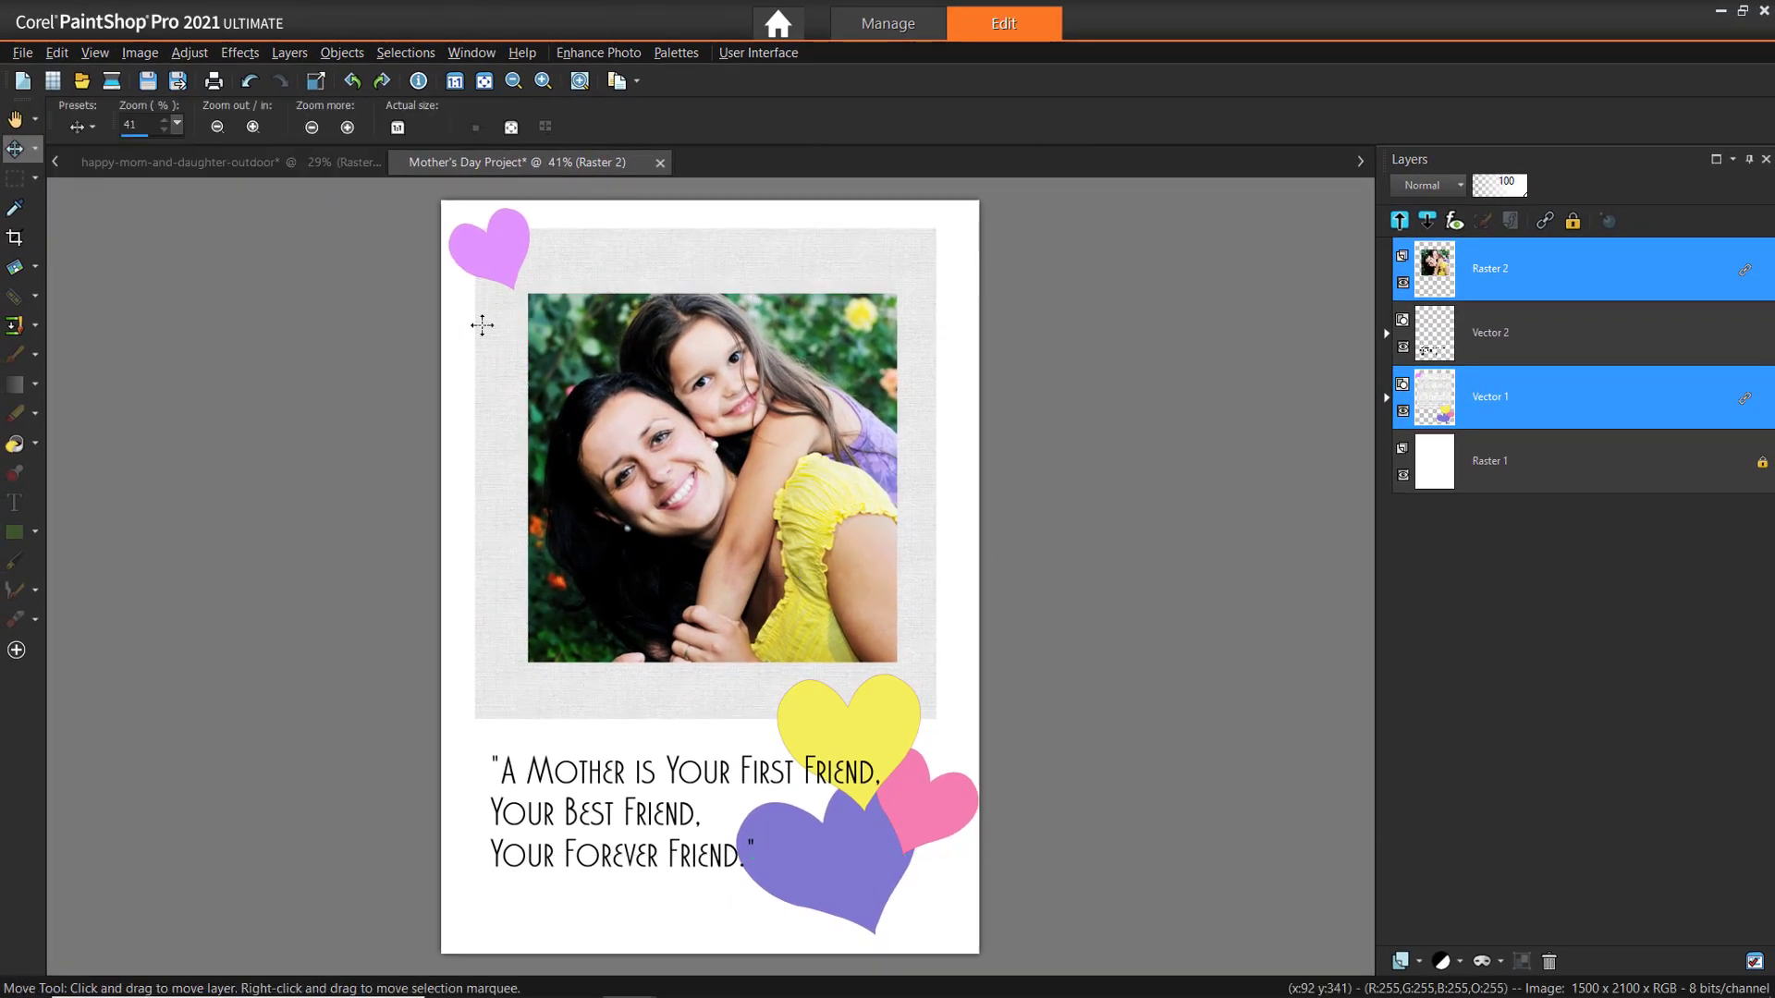
- Drag the linked photo and frame down, up-left and back right to confirm they move together
left_click_drag(672, 372, 679, 438)
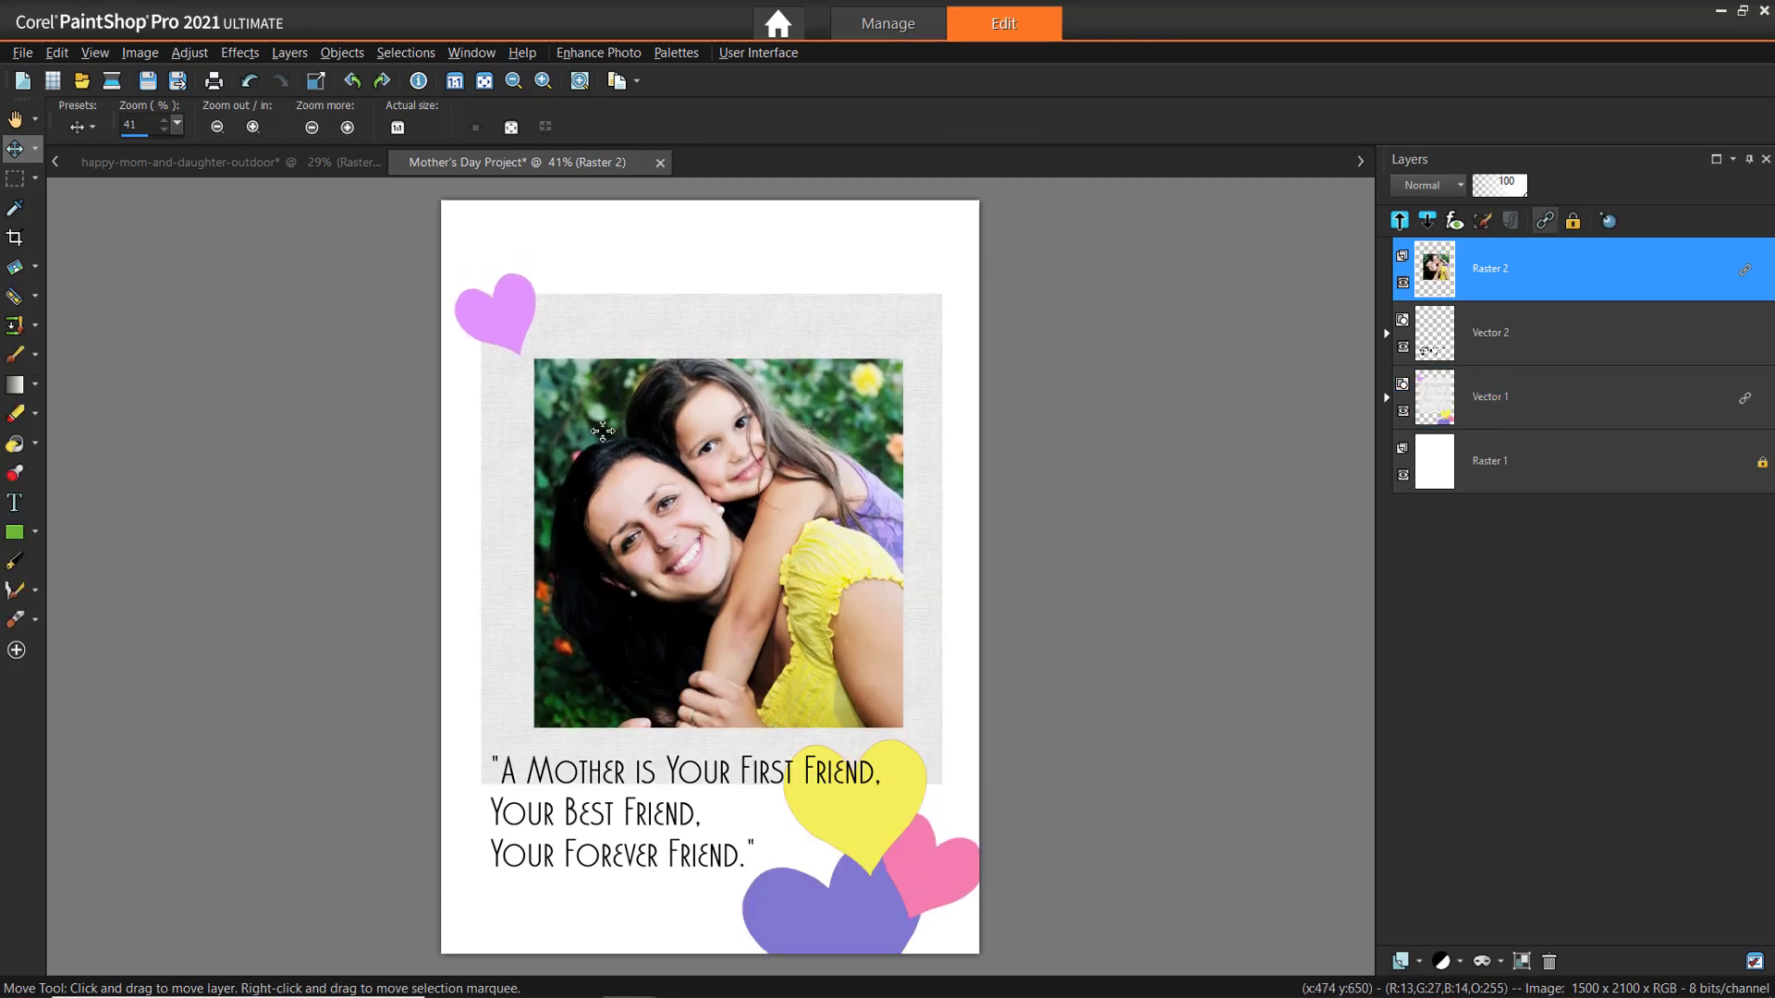
left_click_drag(666, 445, 645, 414)
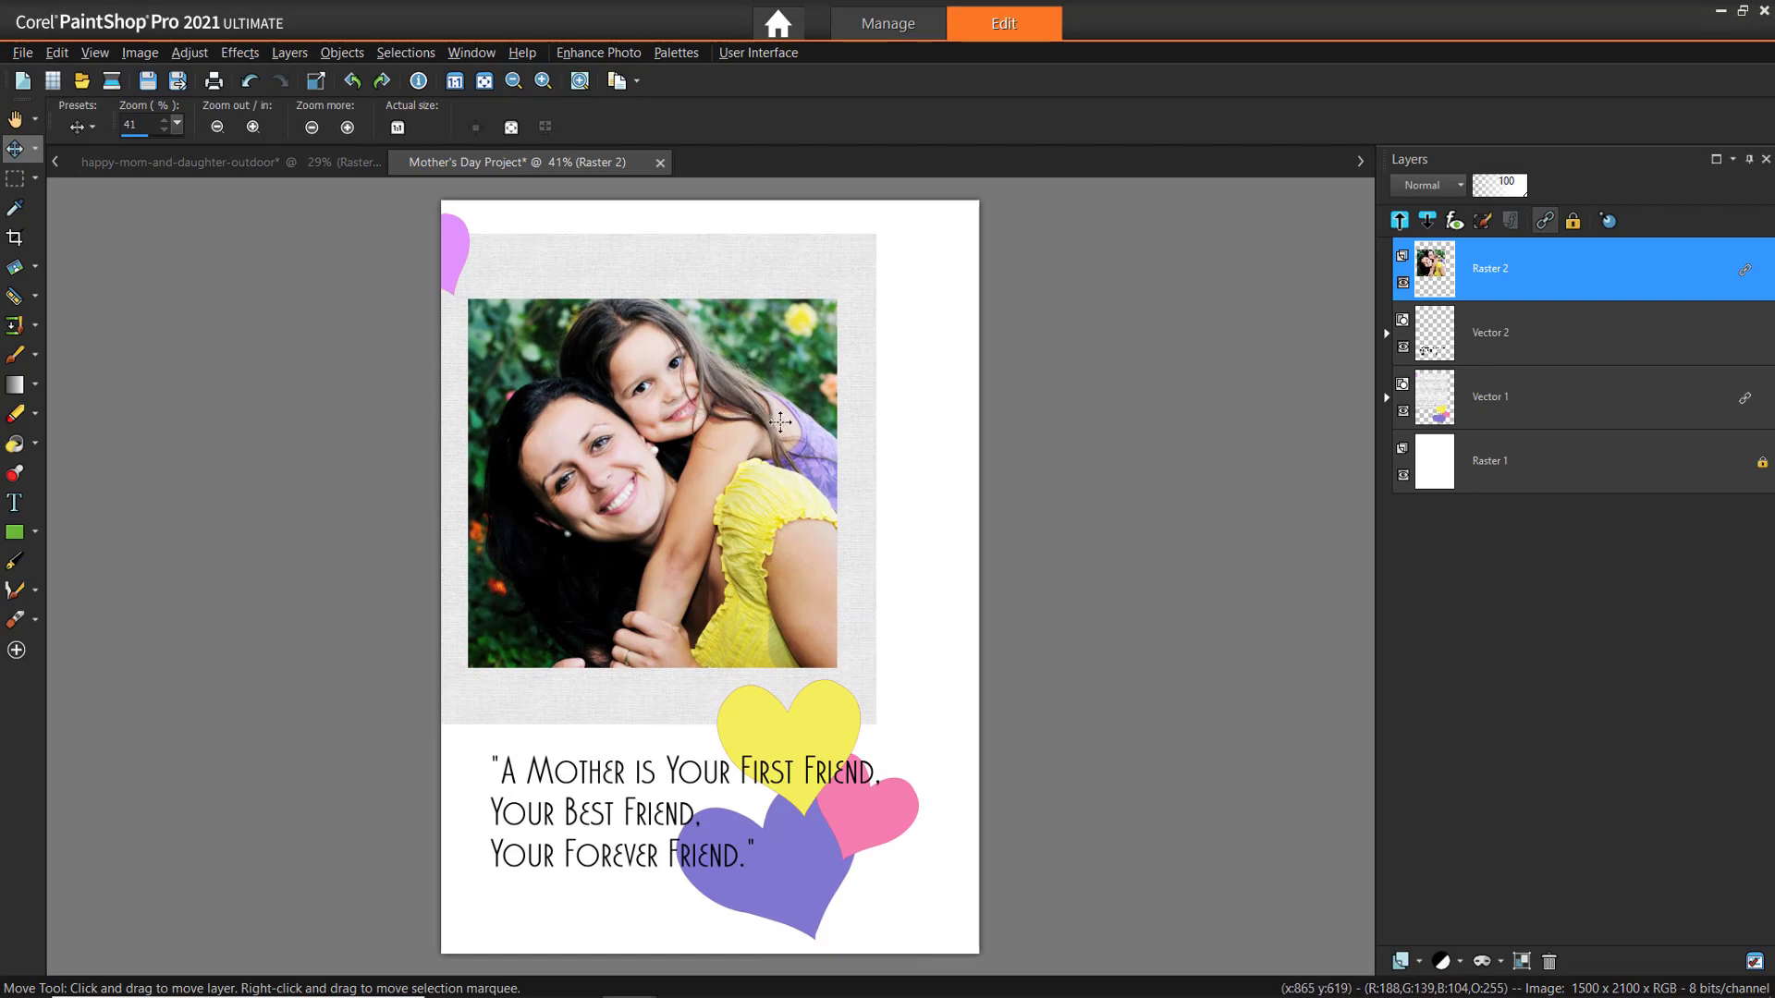
left_click_drag(781, 419, 812, 422)
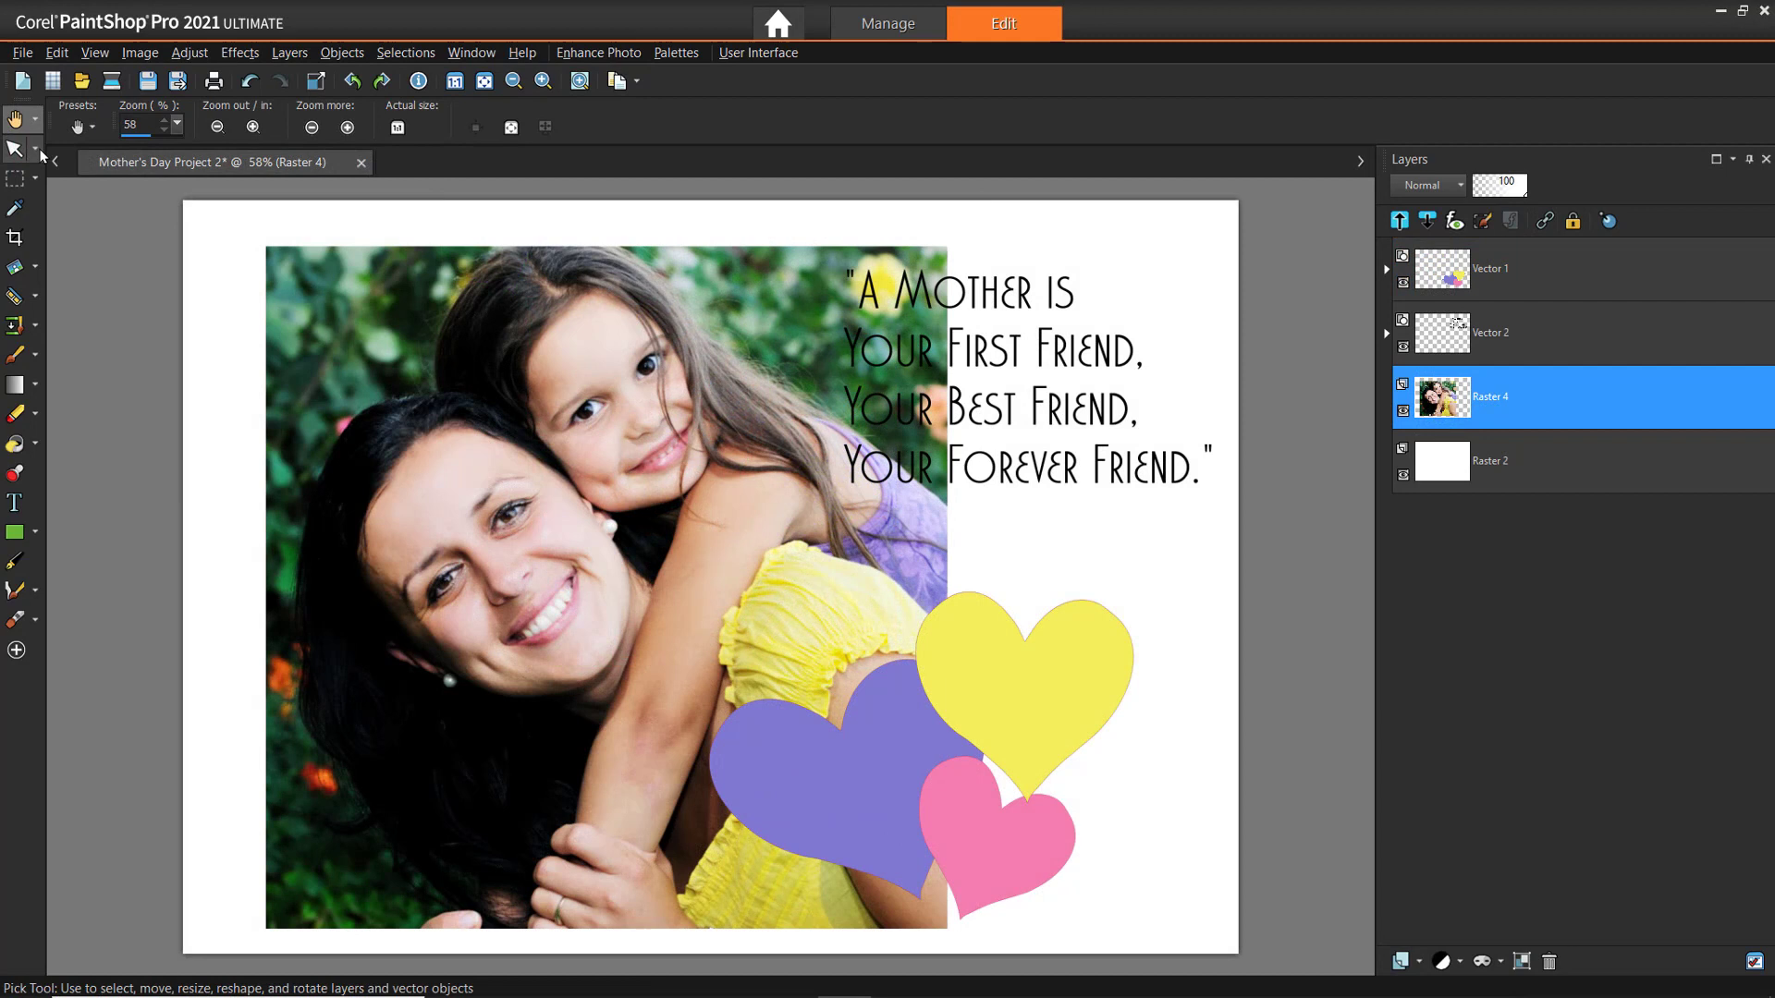
- On Mother's Day Project 2, move the photo flush to the left edge and the hearts right and down
left_click_drag(752, 428, 684, 446)
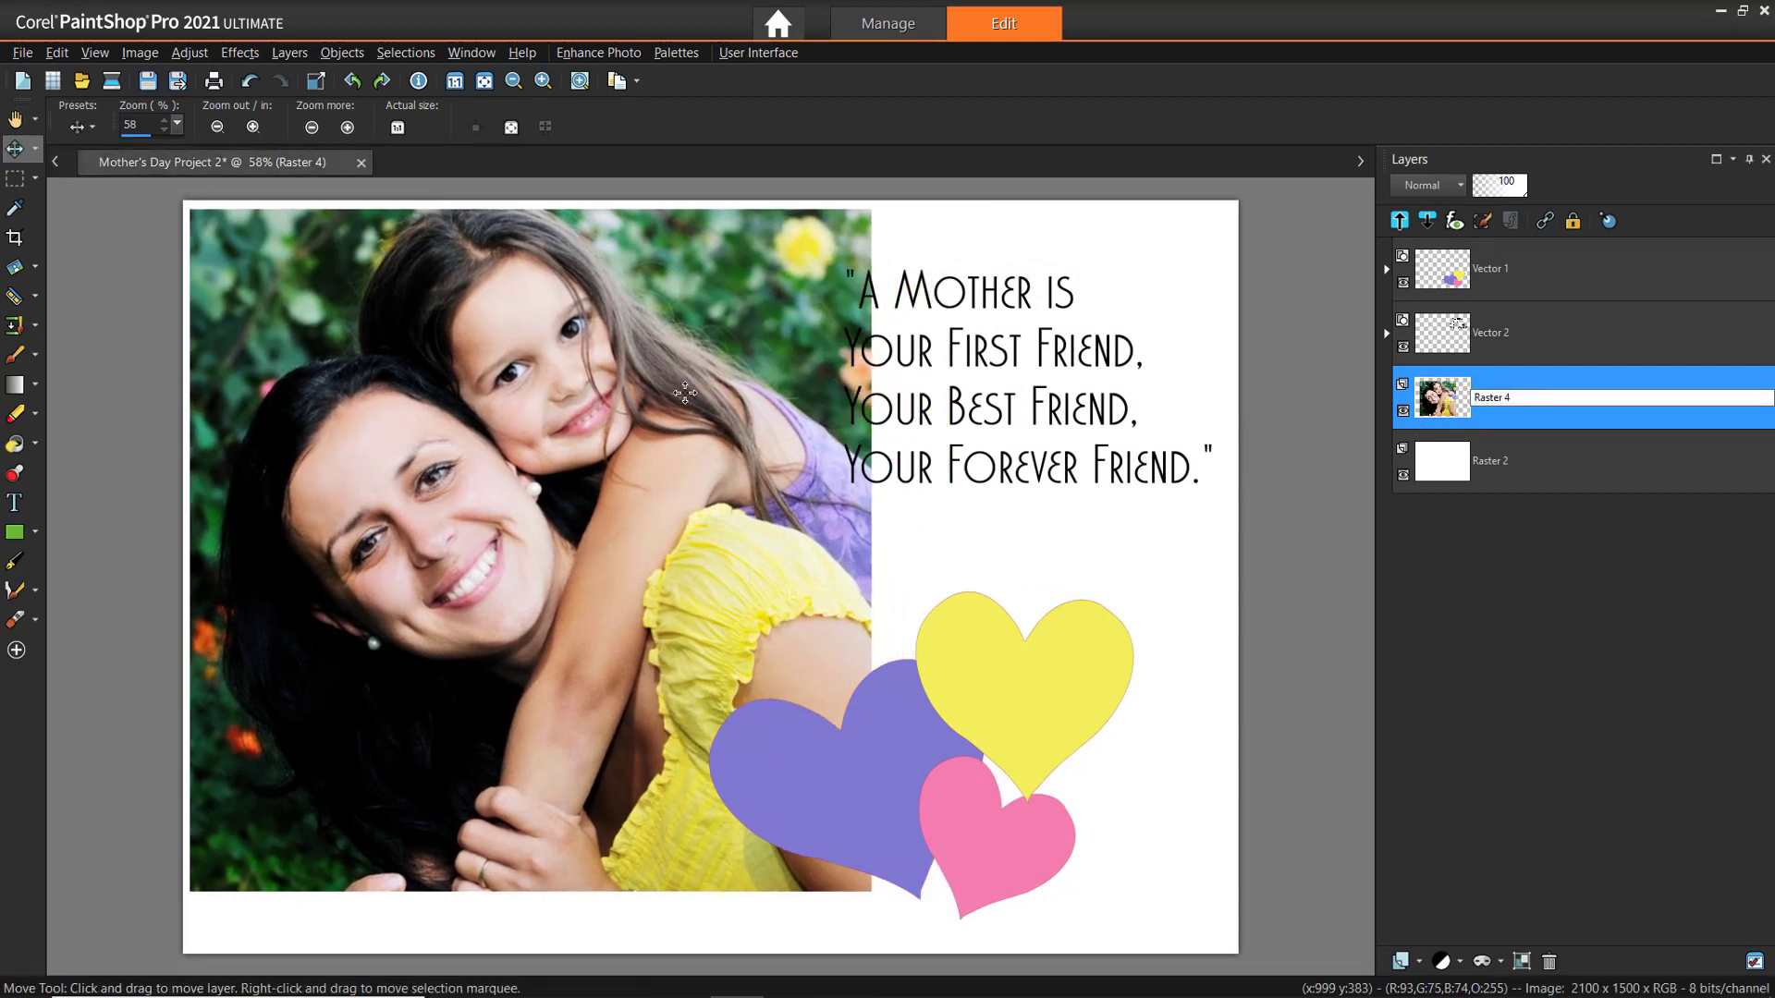
left_click(1098, 634)
left_click_drag(1097, 633, 1117, 710)
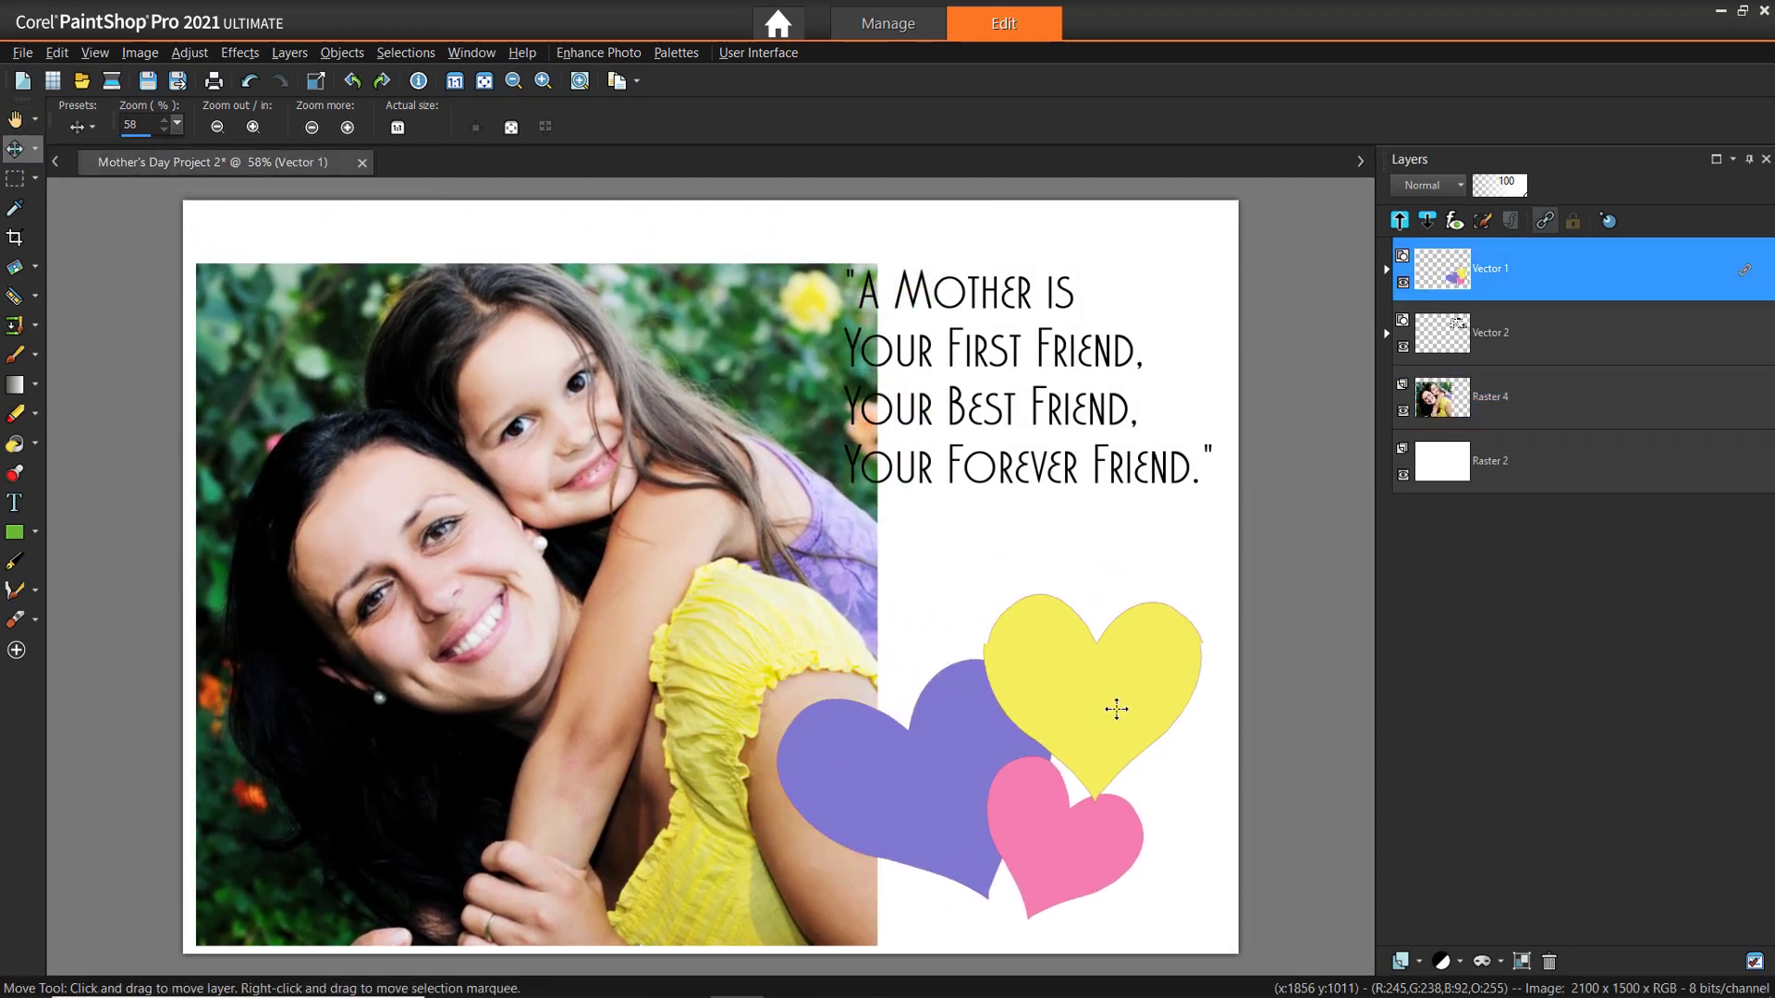
left_click_drag(612, 443, 584, 402)
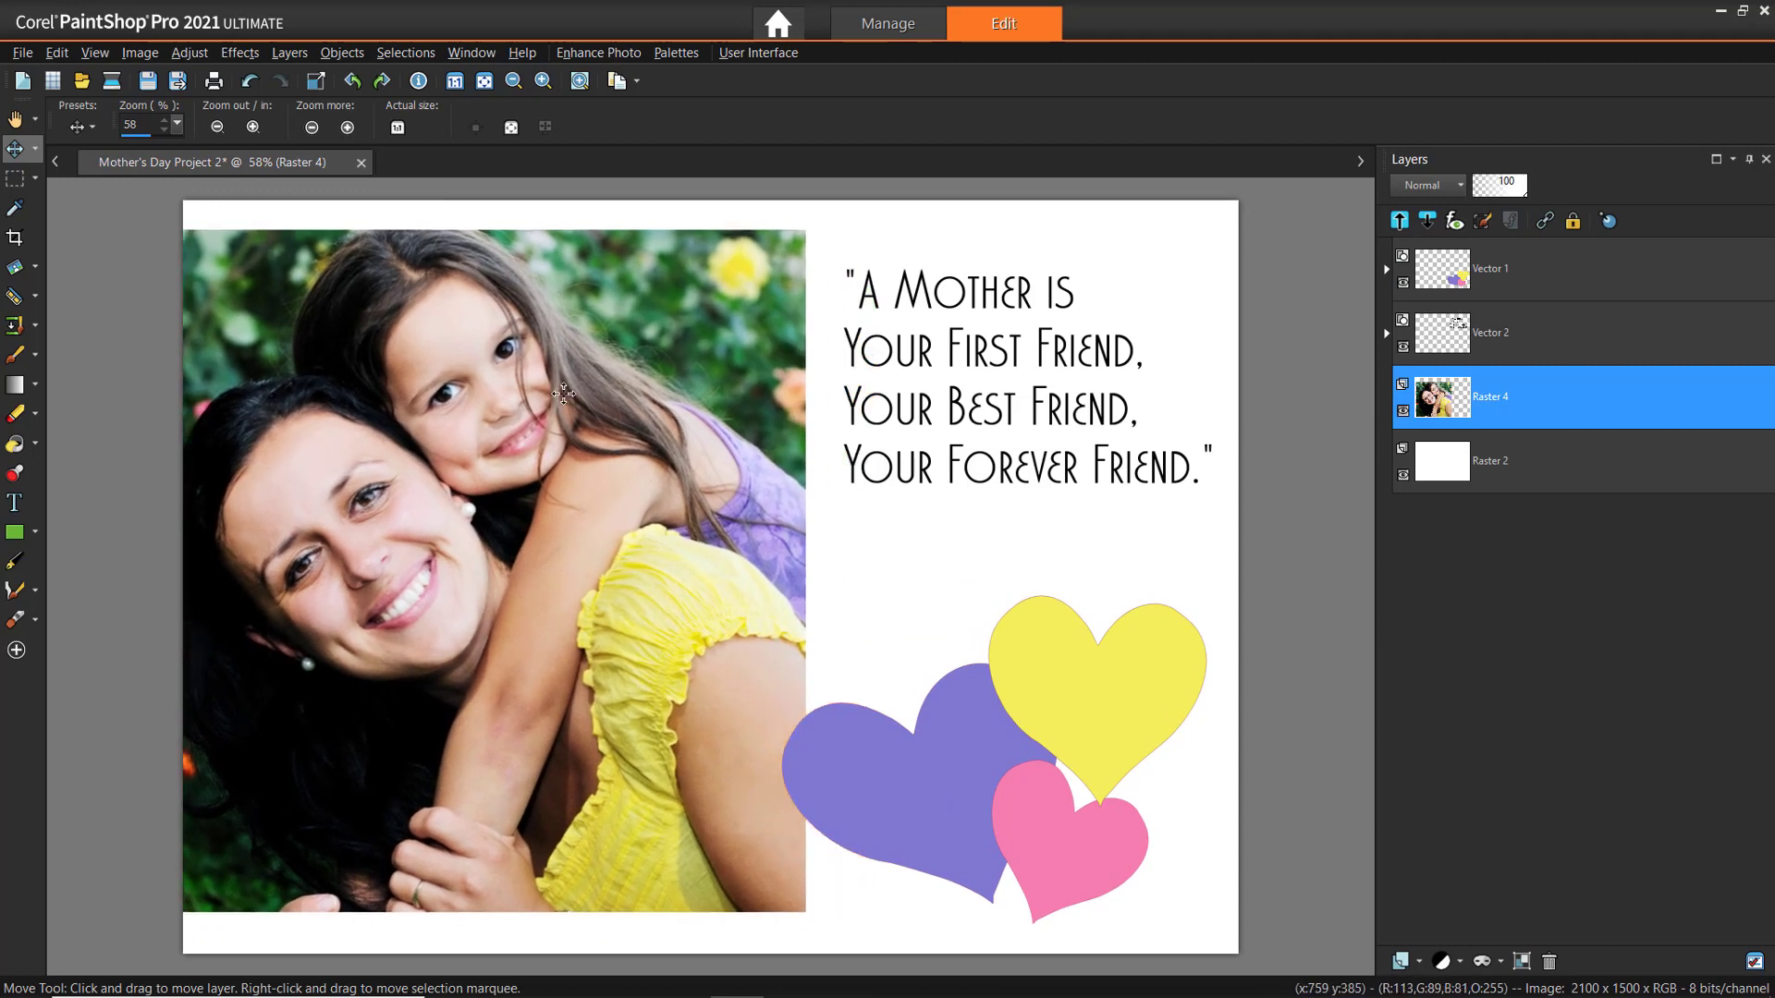
- With the Pick tool, move the purple heart down-left and the yellow heart up apart from the others
key("k")
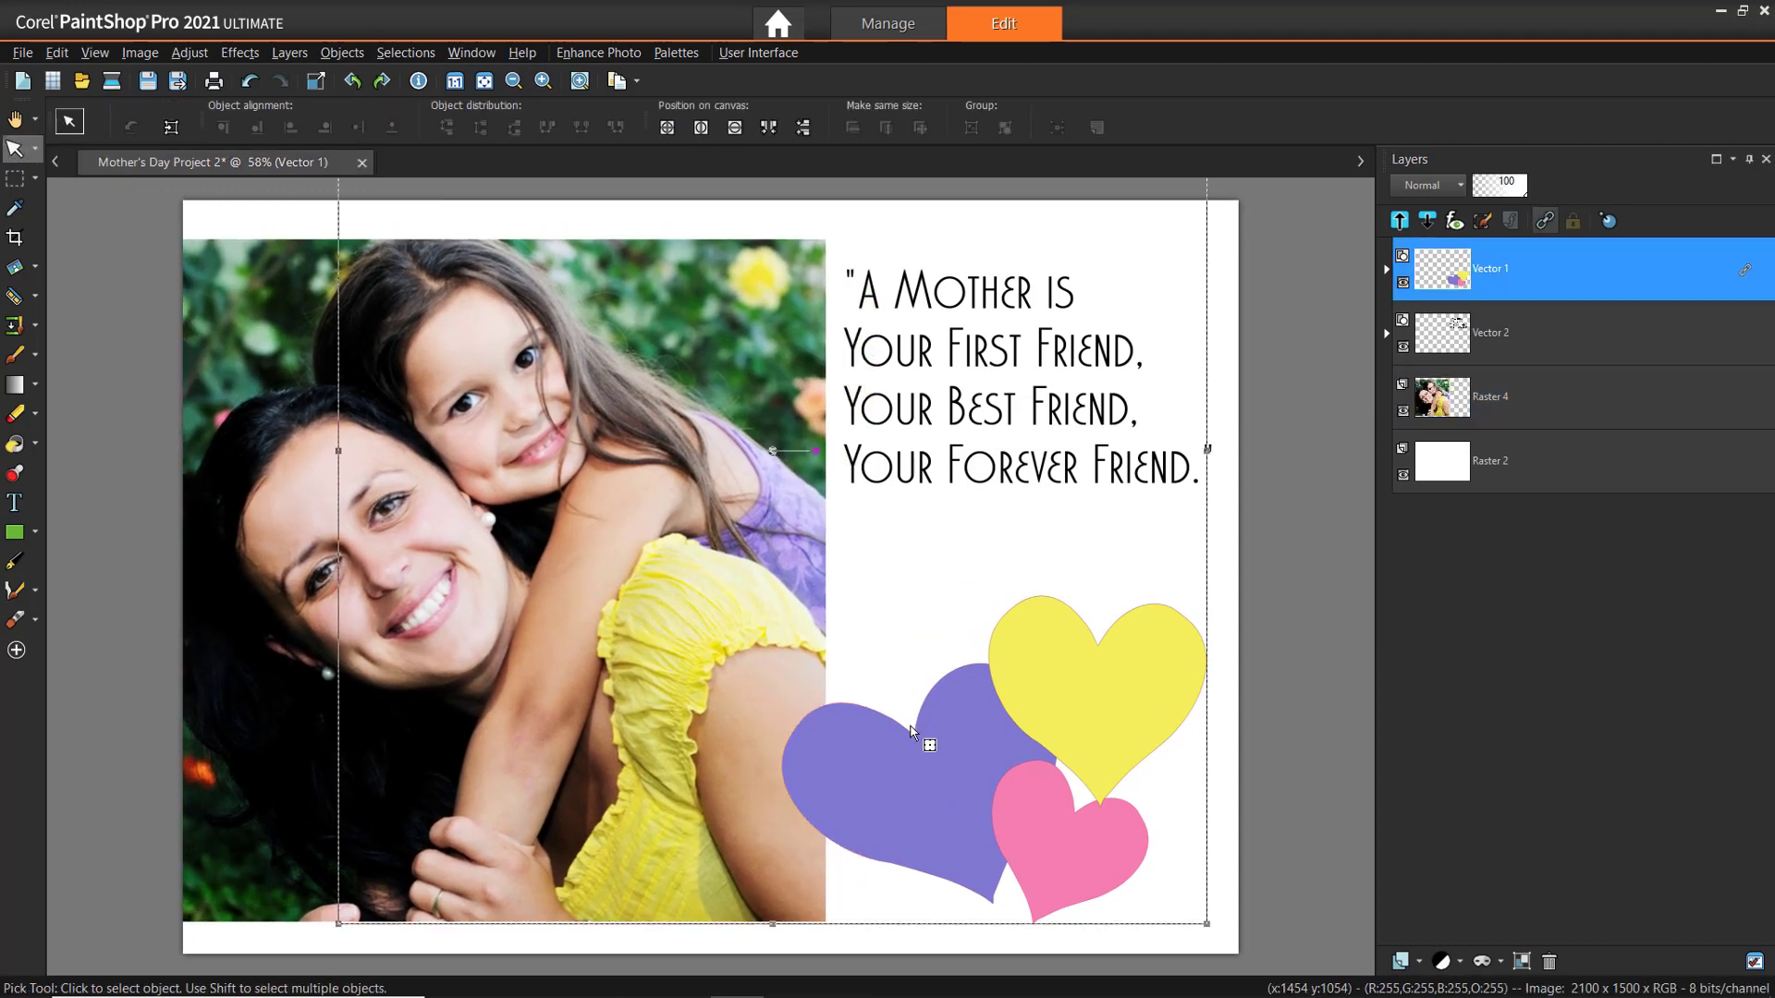
left_click(862, 731)
left_click_drag(864, 732, 798, 715)
left_click_drag(1096, 687, 1070, 638)
- Back in Move mode, shift the hearts as a group into place beneath the quote
key("m")
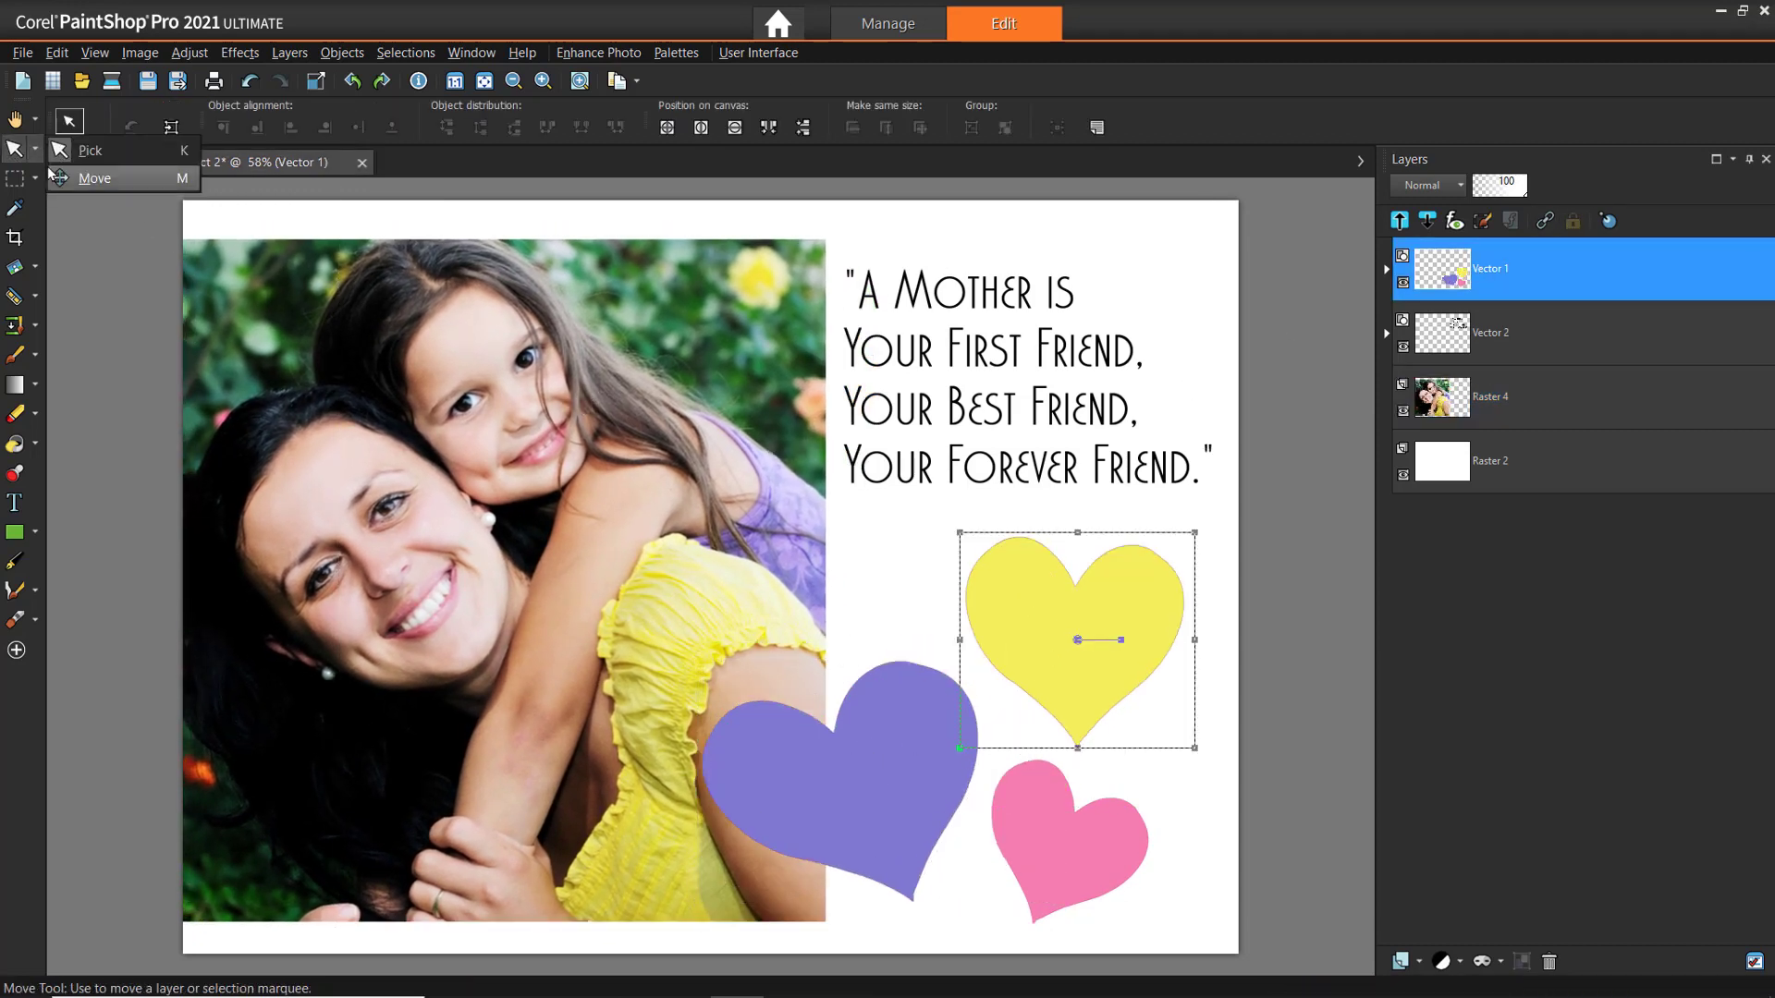
left_click_drag(889, 777, 768, 781)
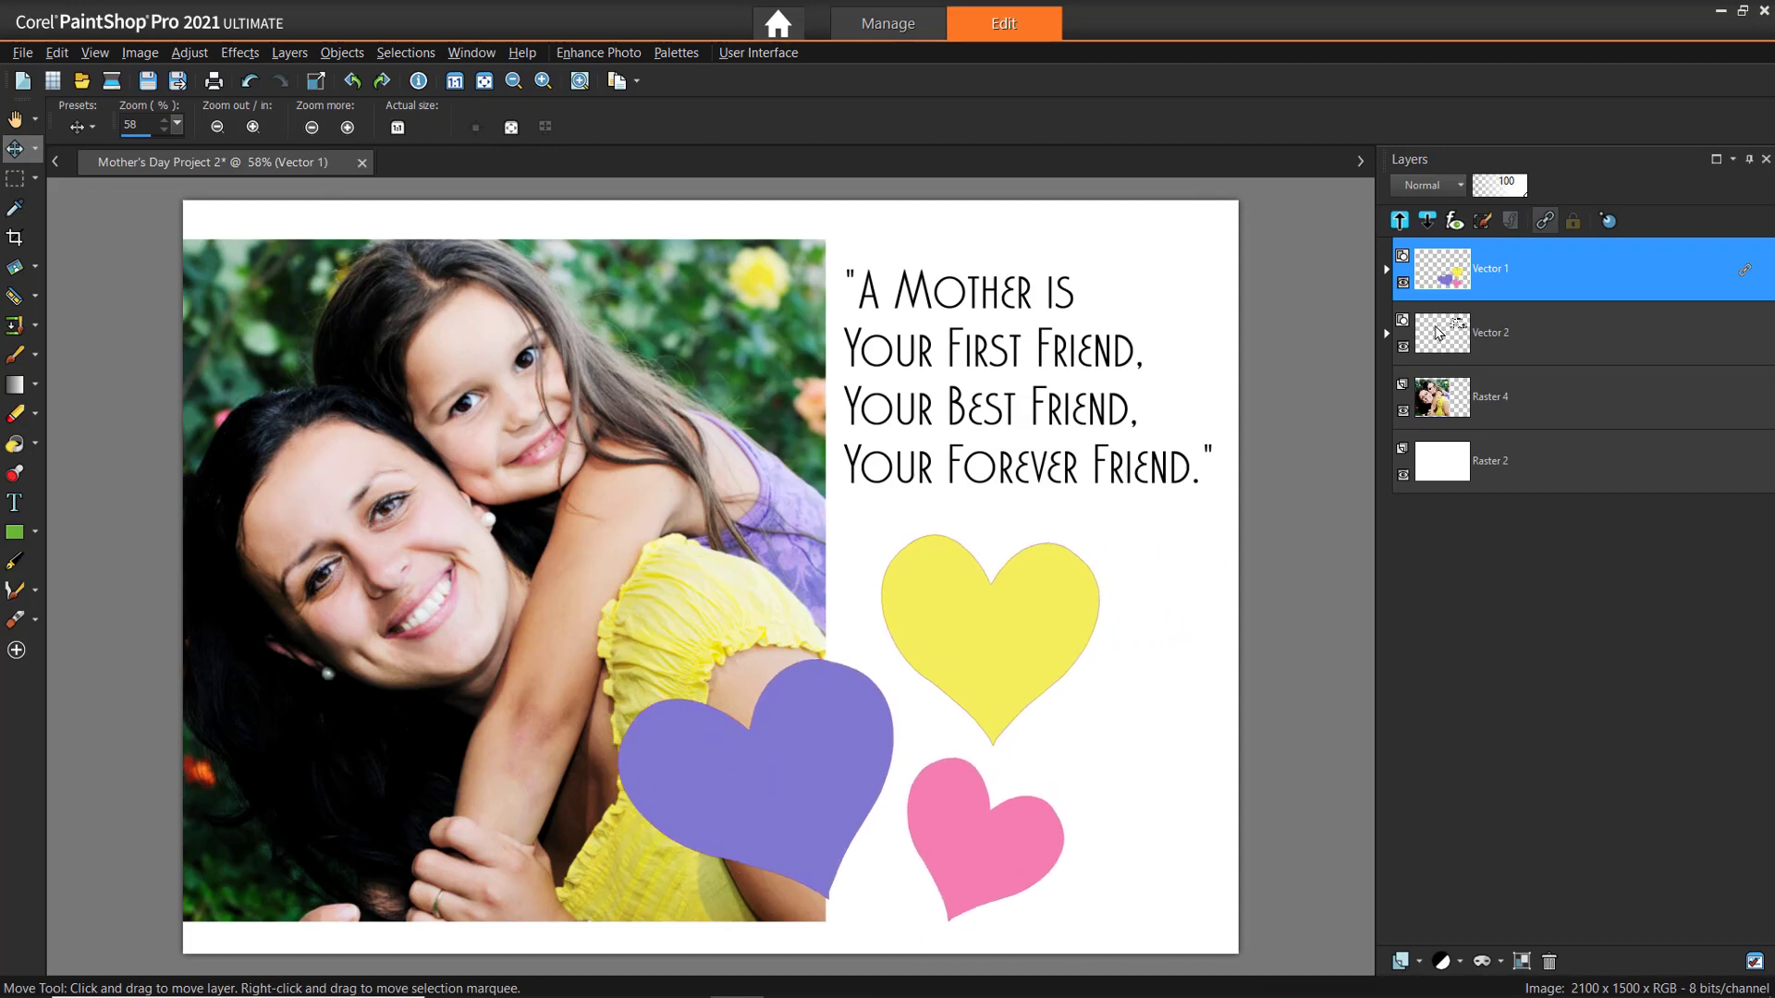
left_click_drag(555, 582, 541, 571)
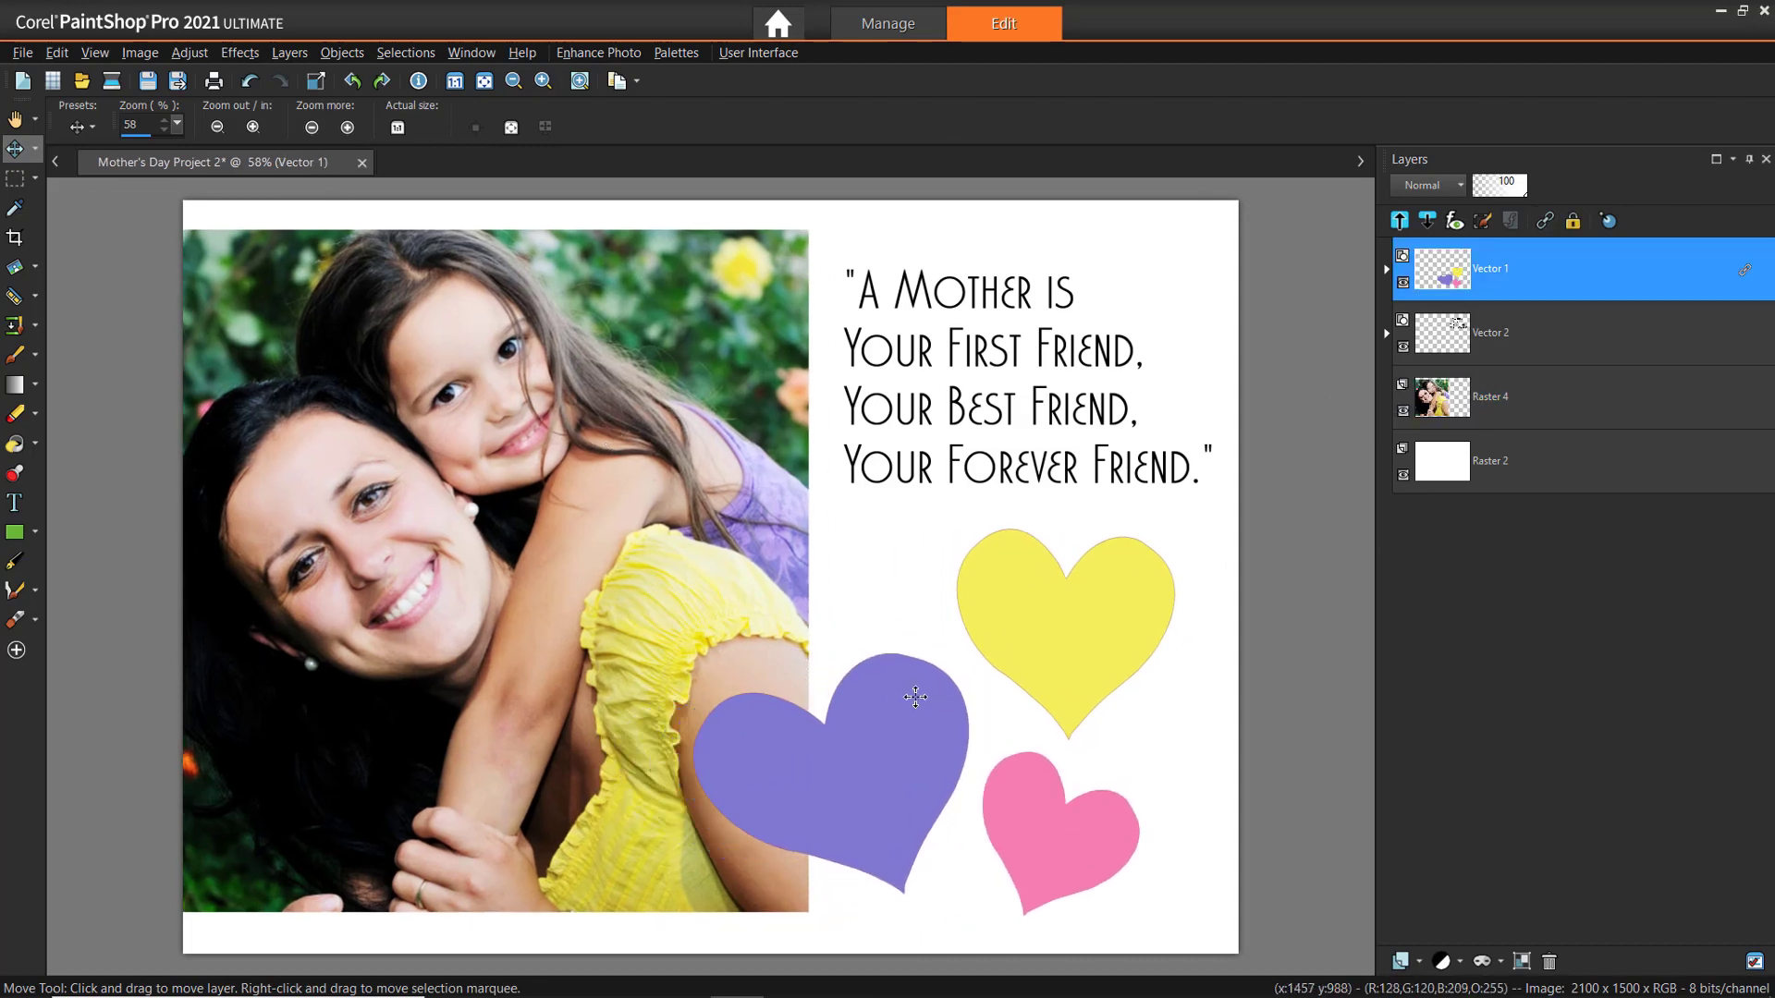